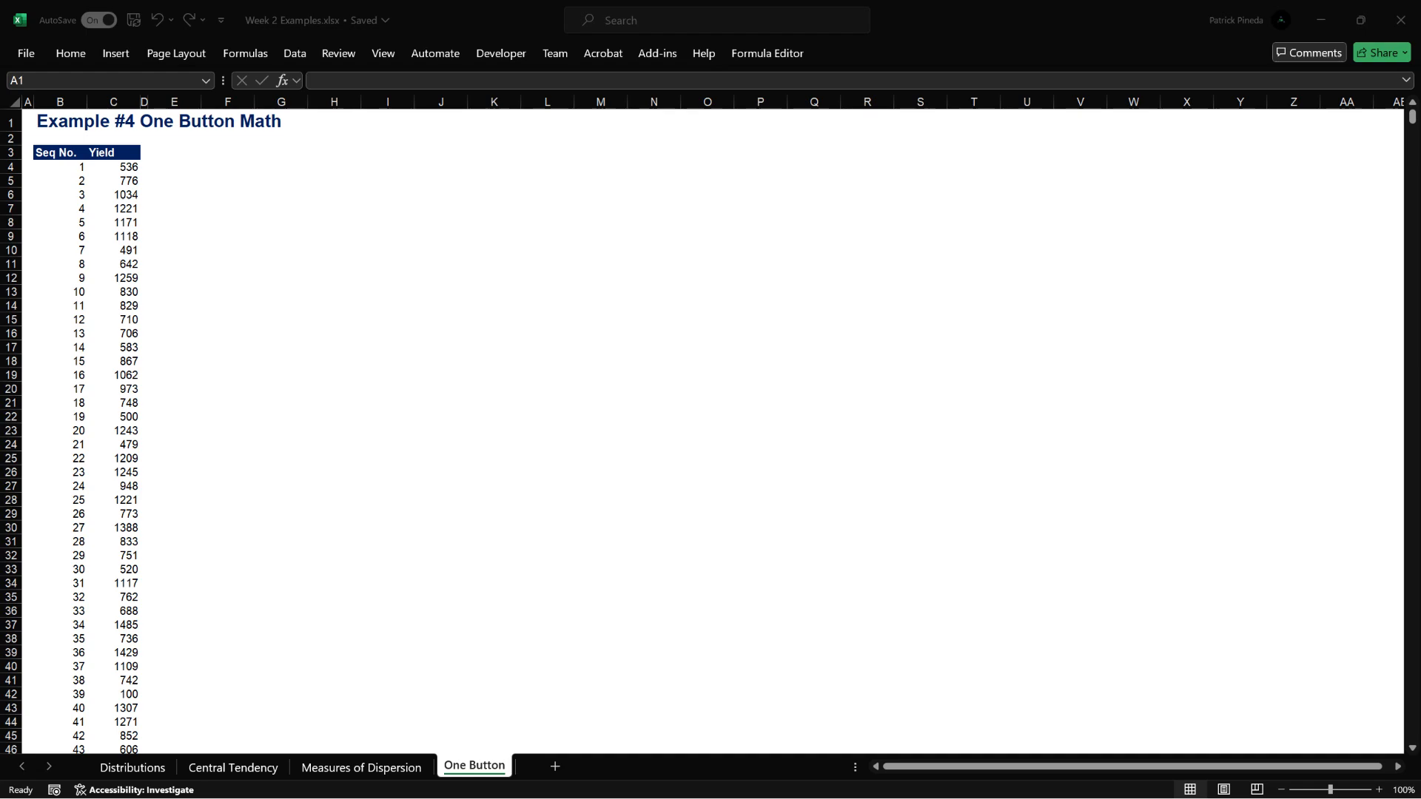
- Examine the full variance formula in cell N9 on the Measures of Dispersion sheet, enlarging the formula area to show every line
click(312, 766)
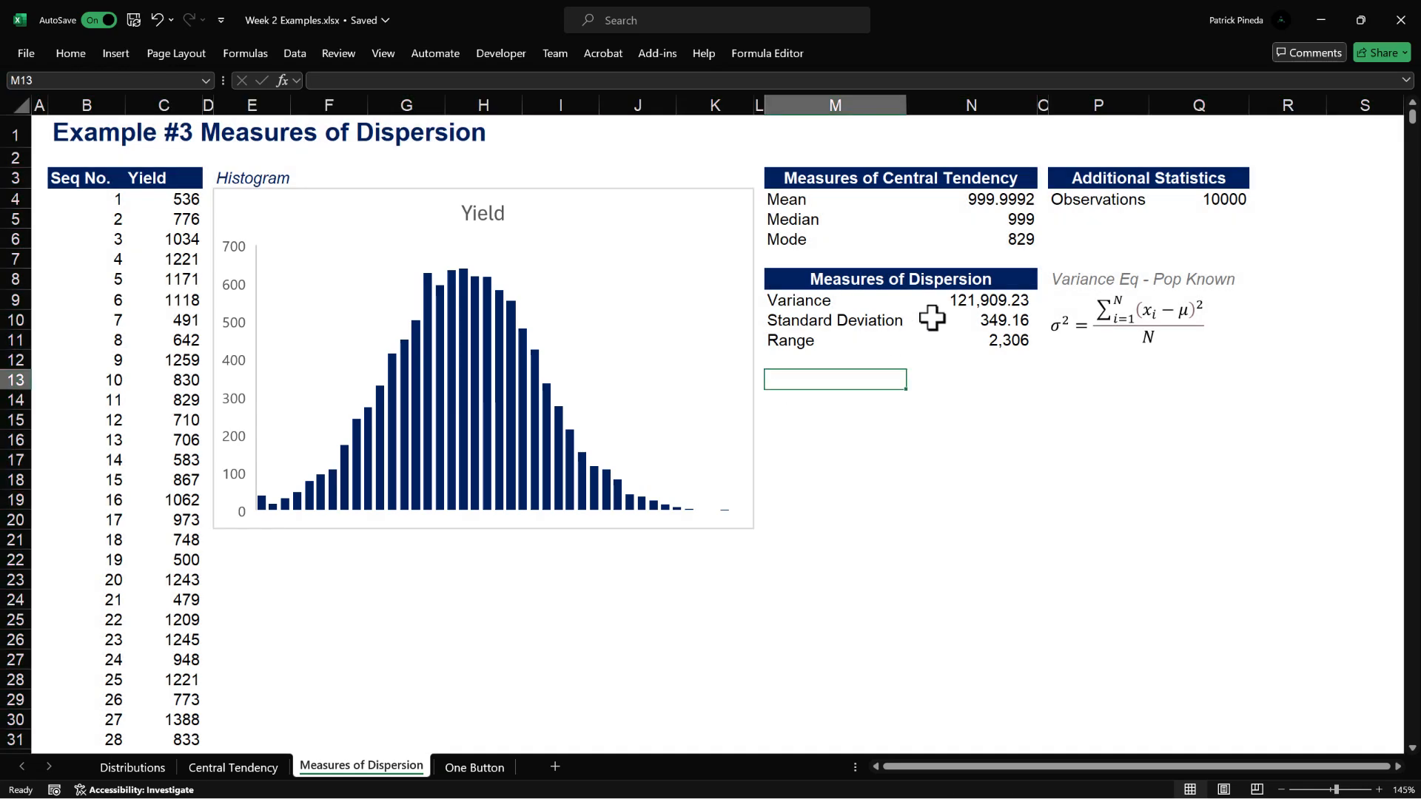
click(1008, 303)
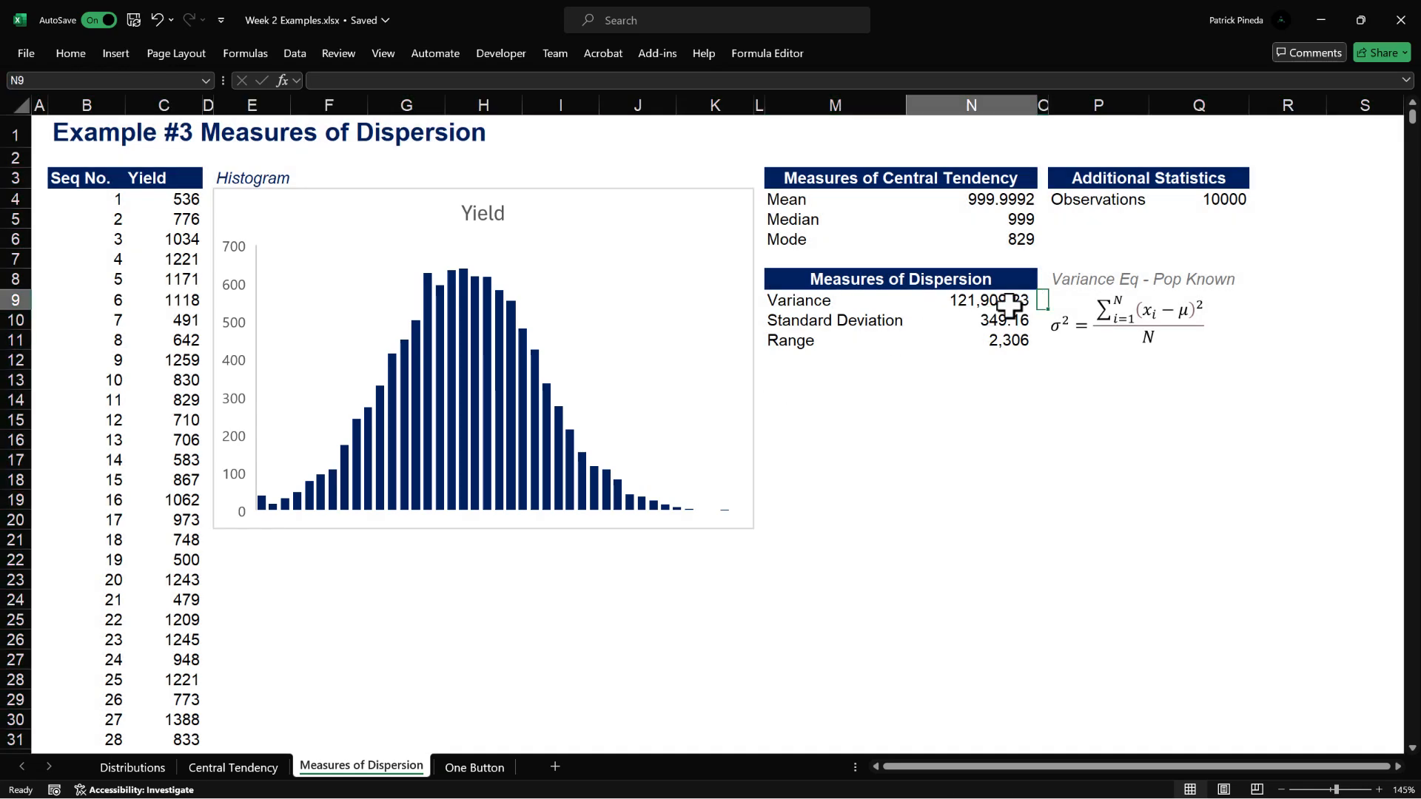
click(975, 85)
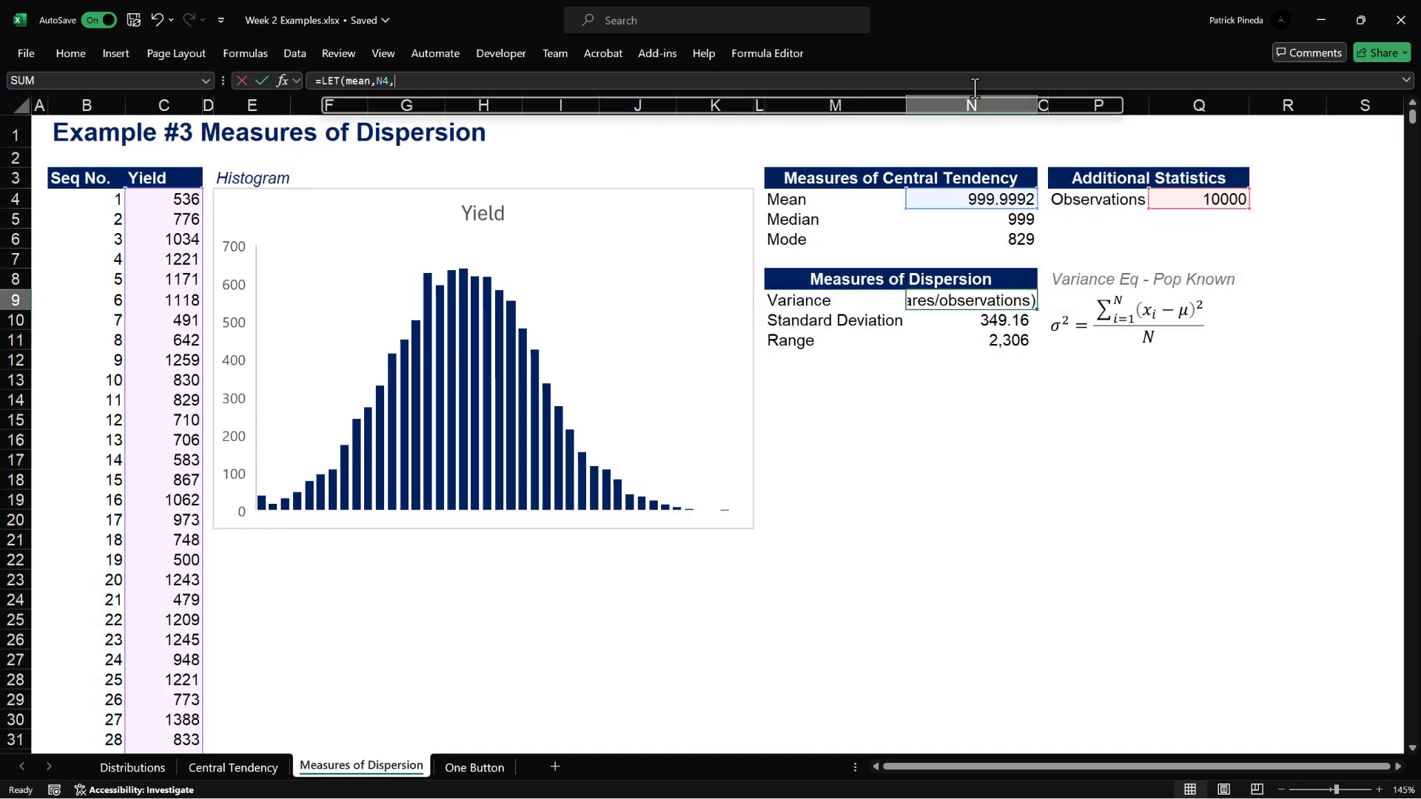
drag(972, 89, 971, 160)
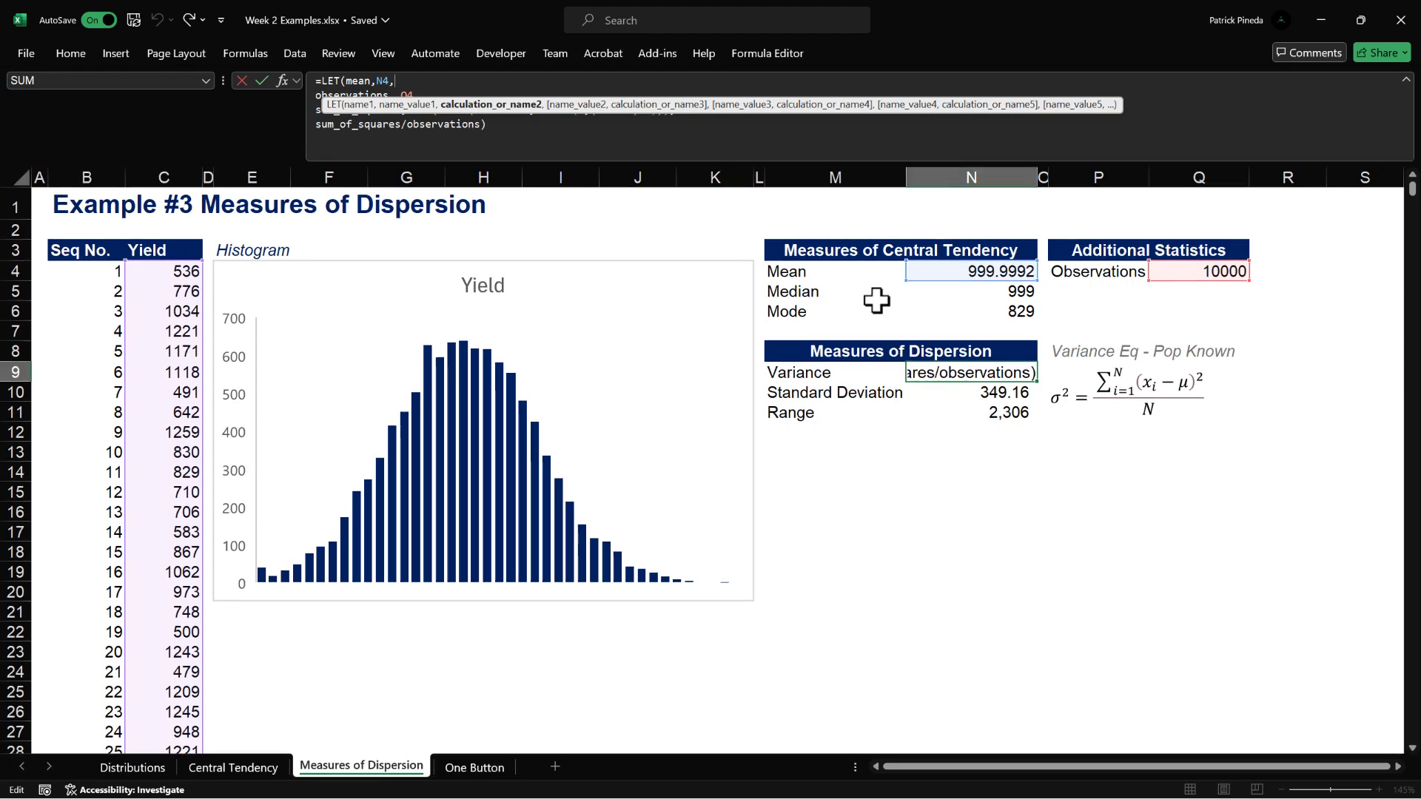
click(826, 471)
click(781, 228)
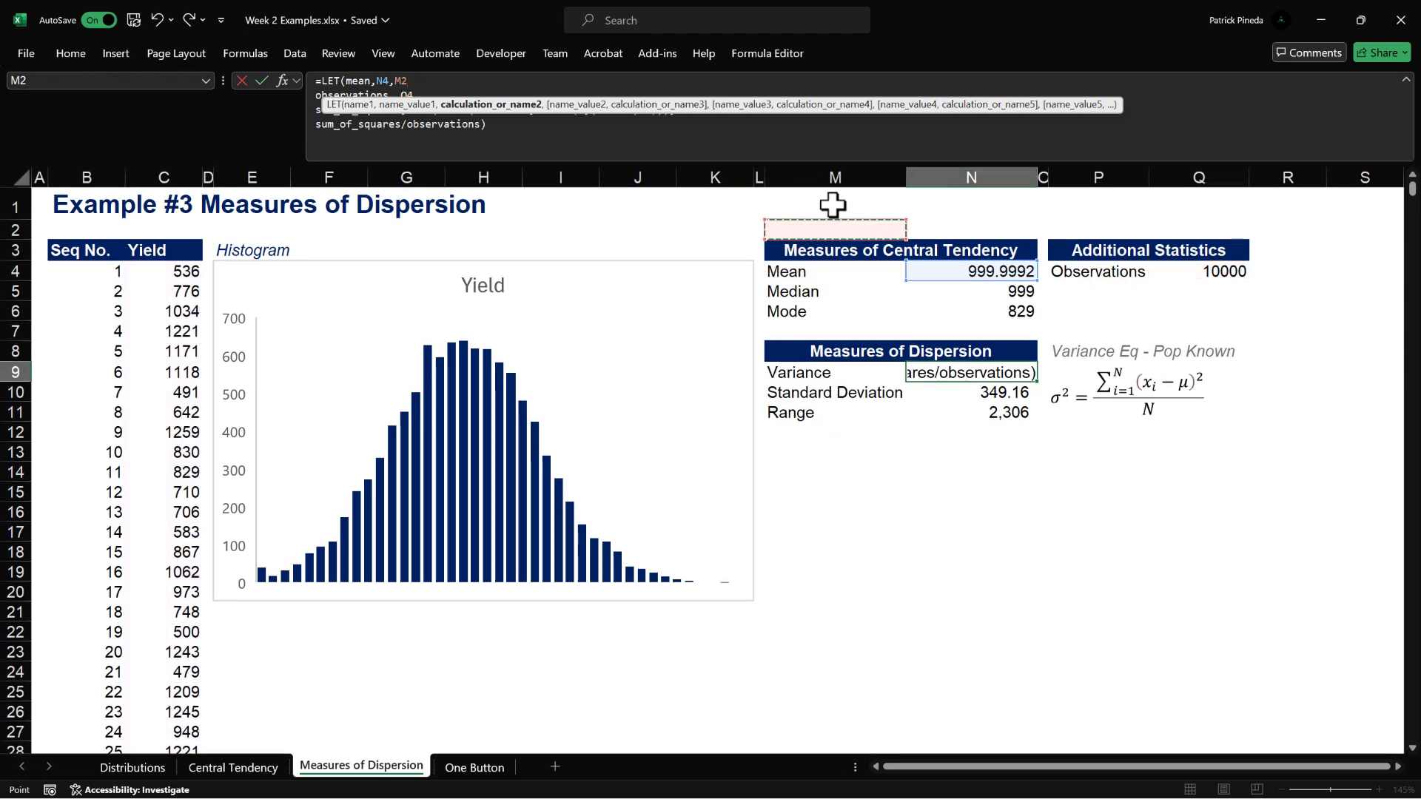
key(Escape)
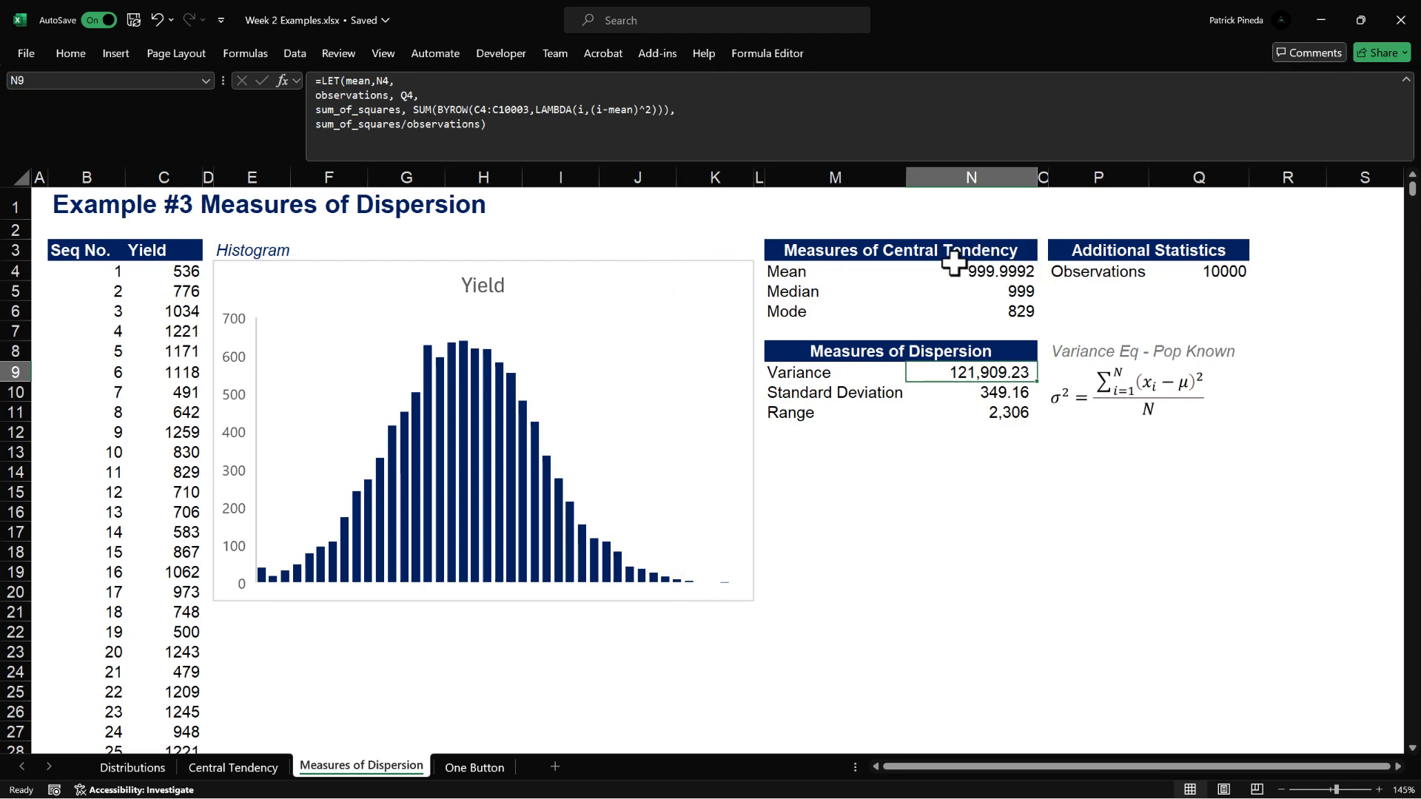
click(1028, 272)
click(997, 371)
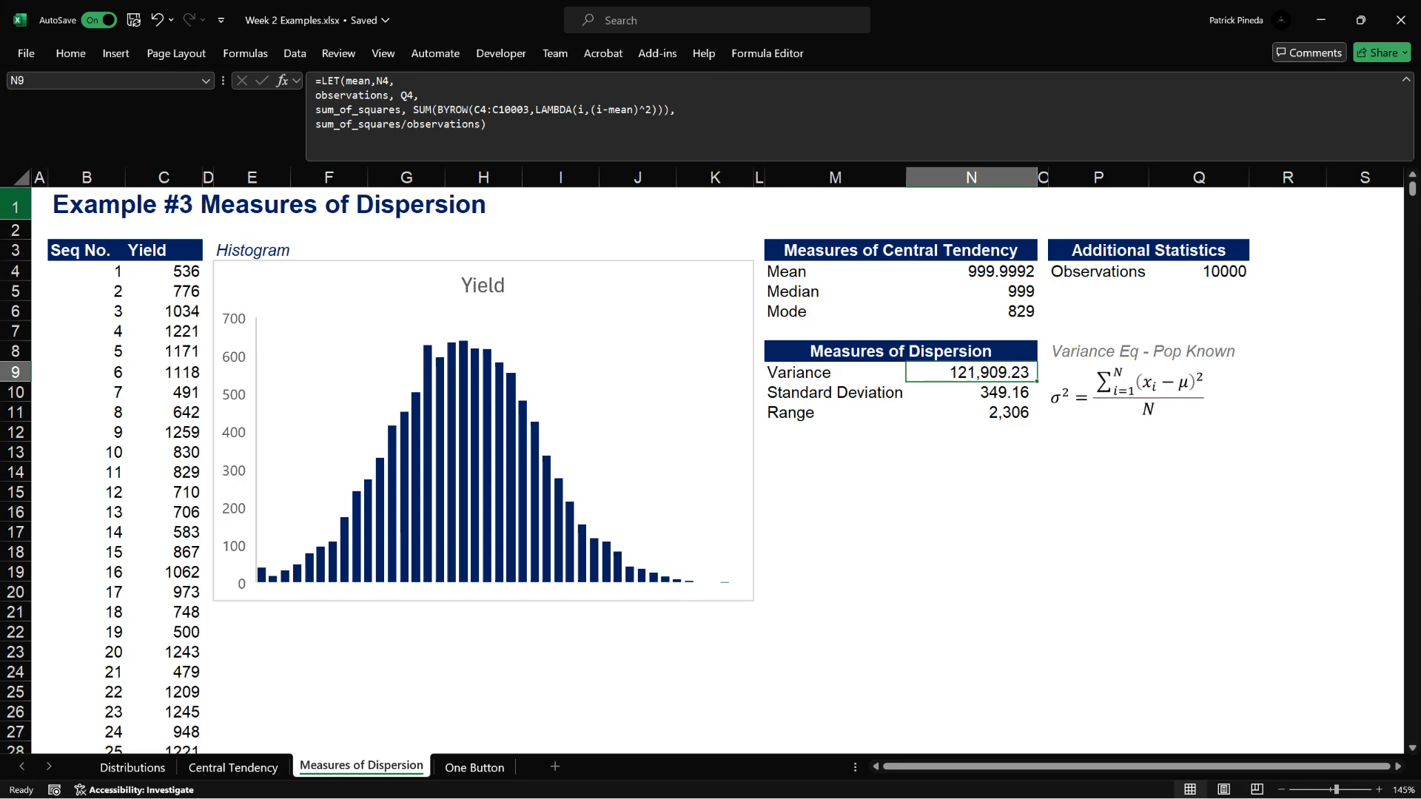
- Return to the One Button sheet and check in the Excel options that the Analysis ToolPak add-in is active
click(474, 767)
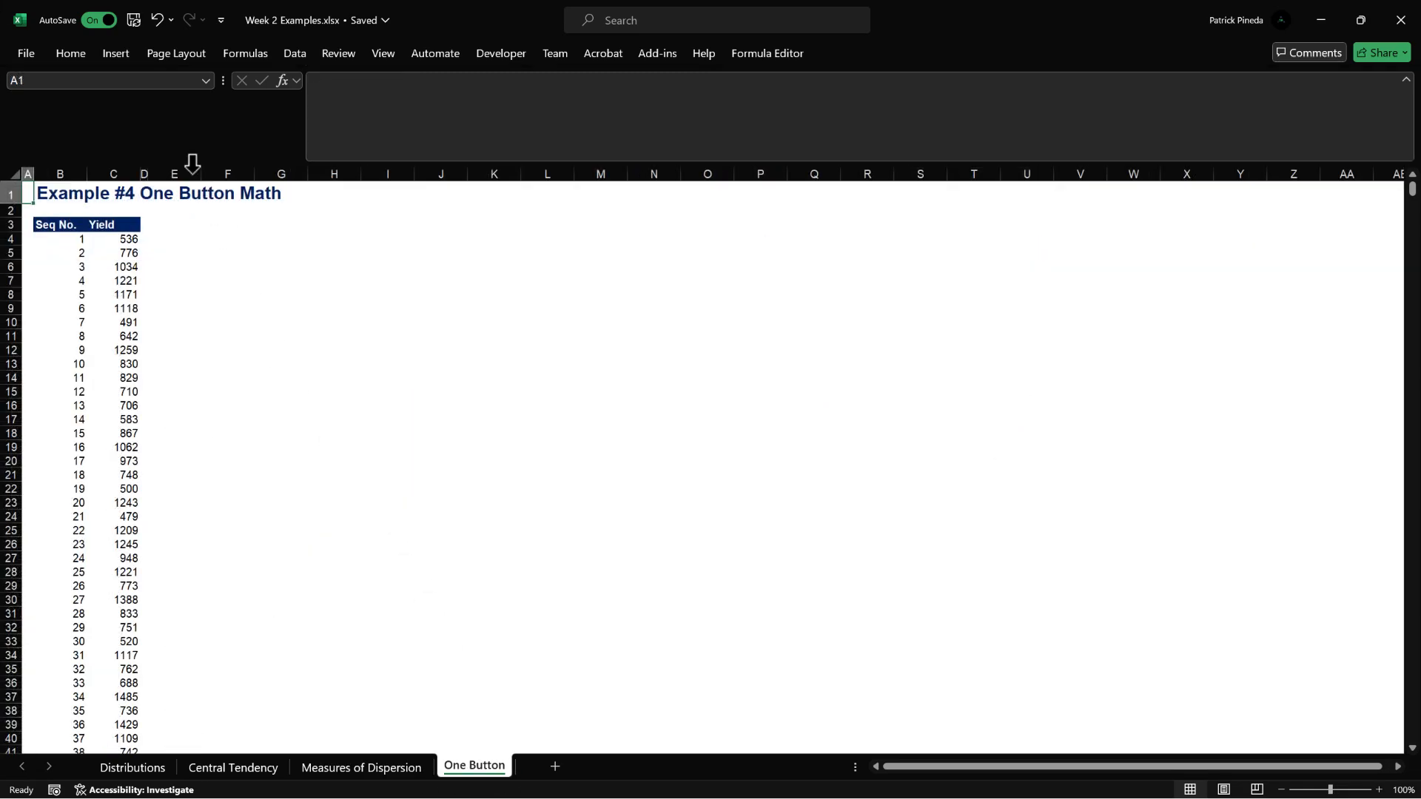
click(45, 54)
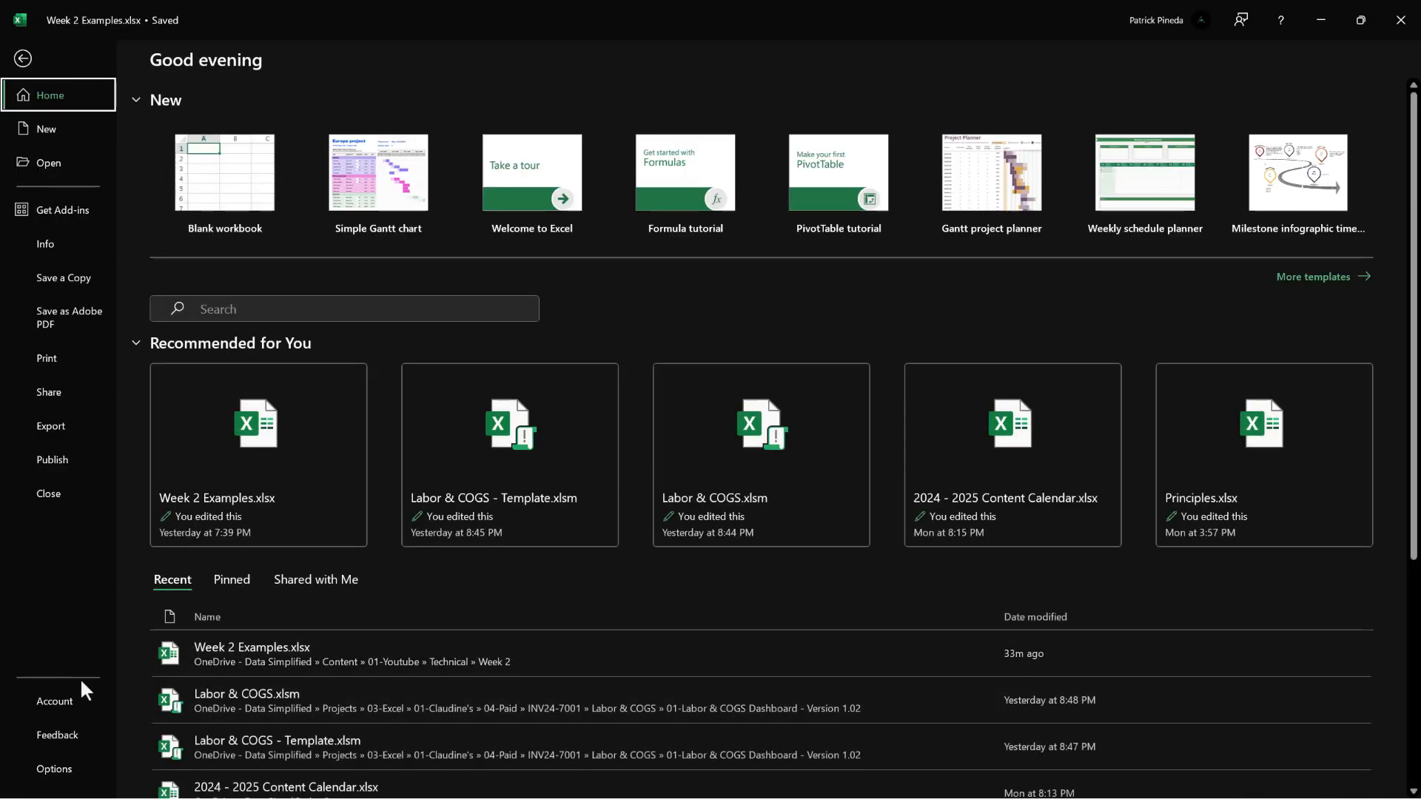
click(60, 769)
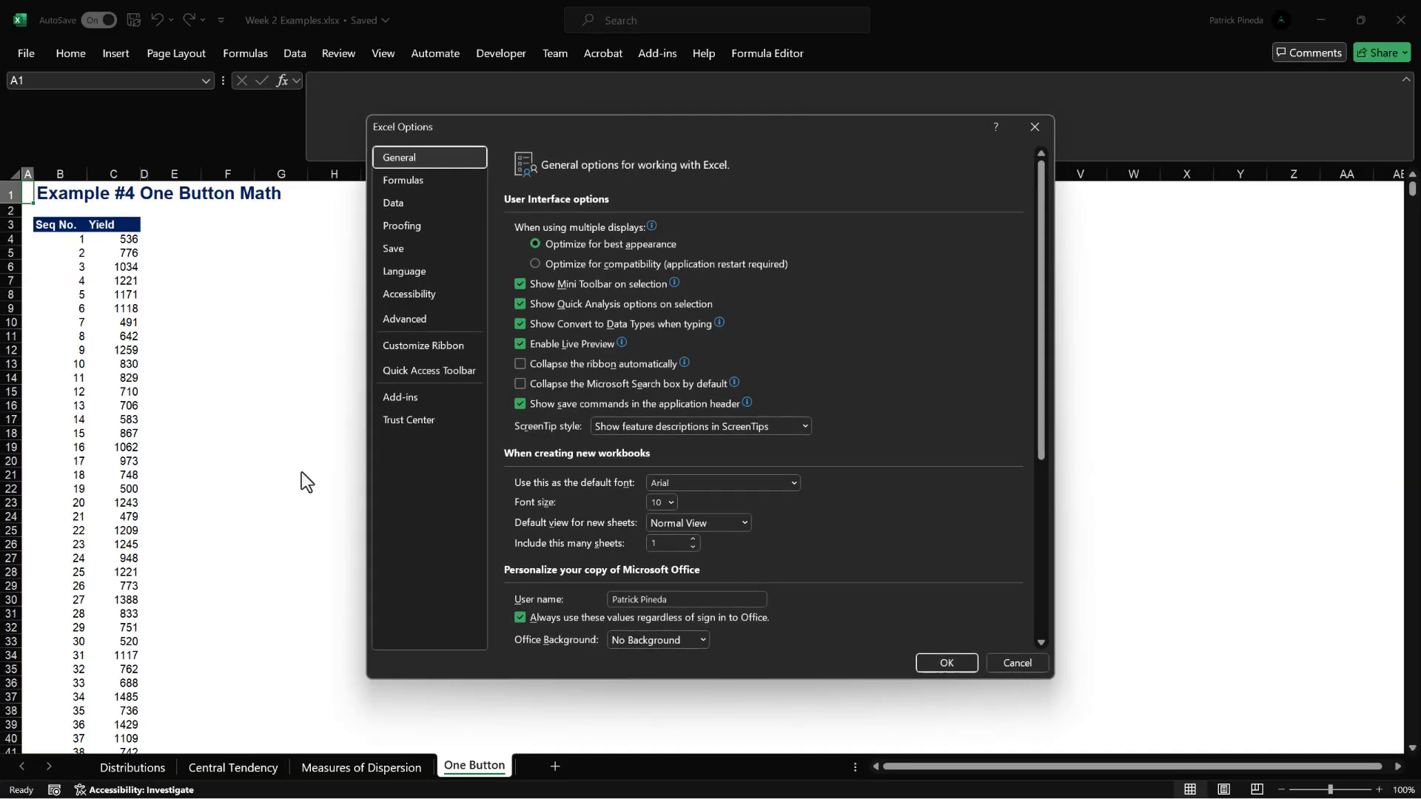
click(377, 401)
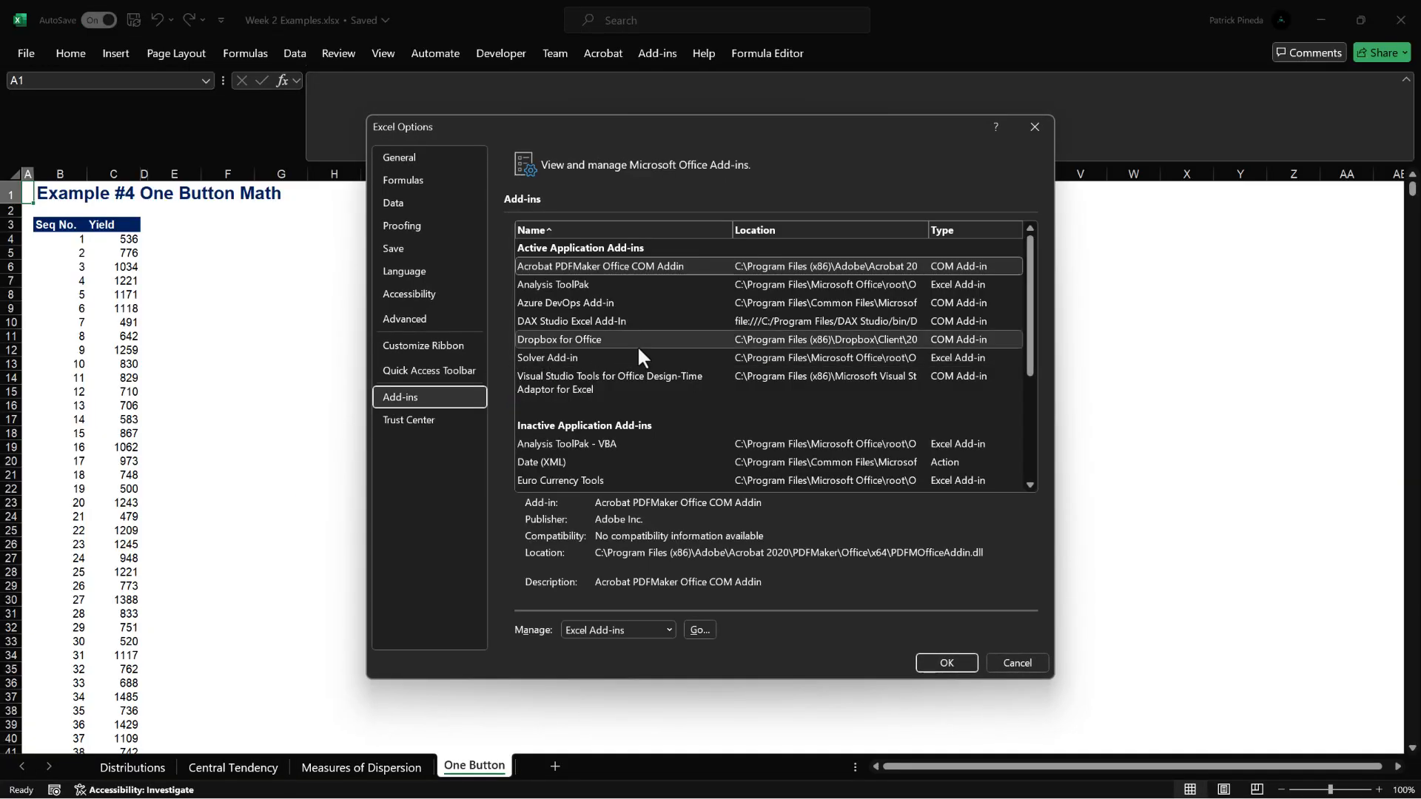
click(652, 286)
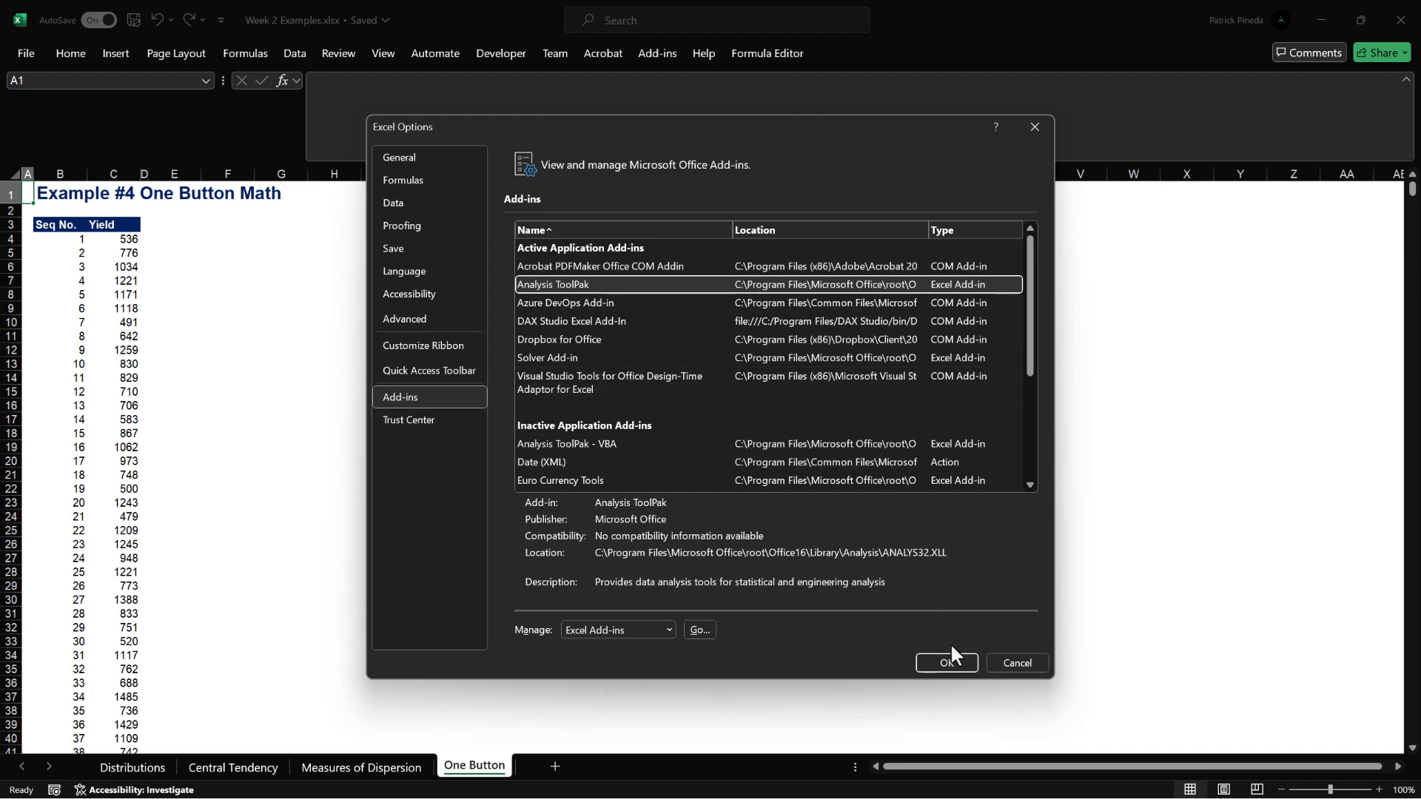
click(944, 663)
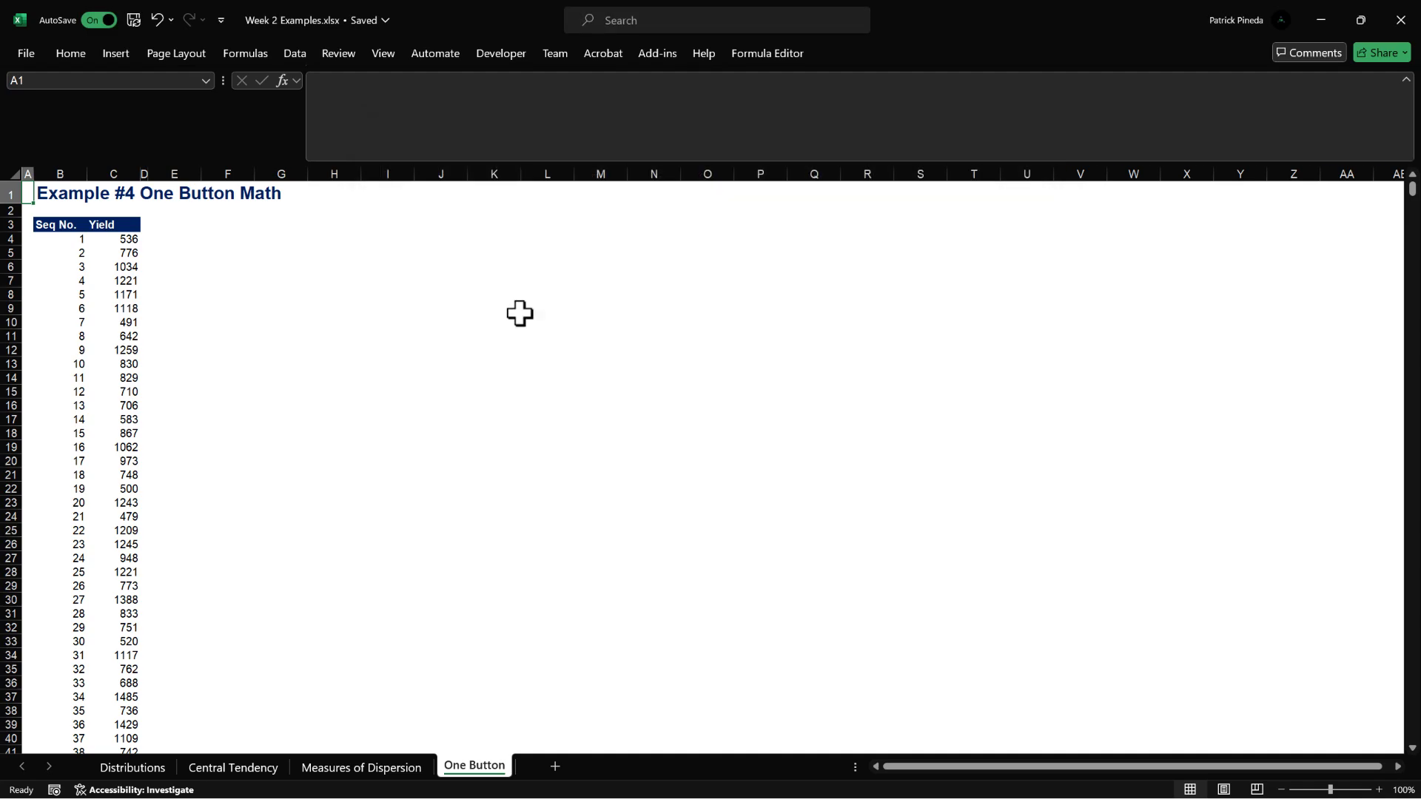
- Start the Descriptive Statistics tool from the Data Analysis tools on the One Button sheet
click(310, 51)
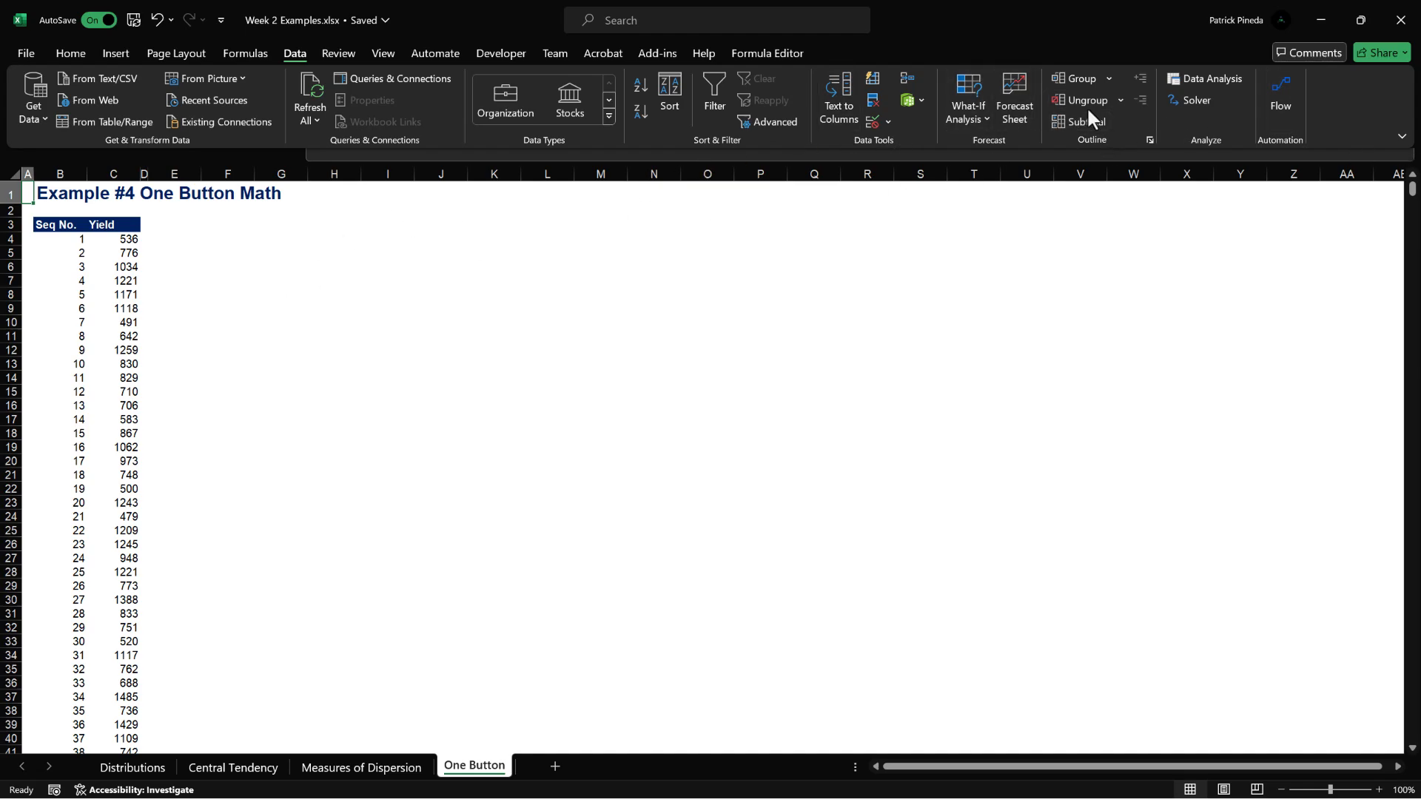
click(1189, 77)
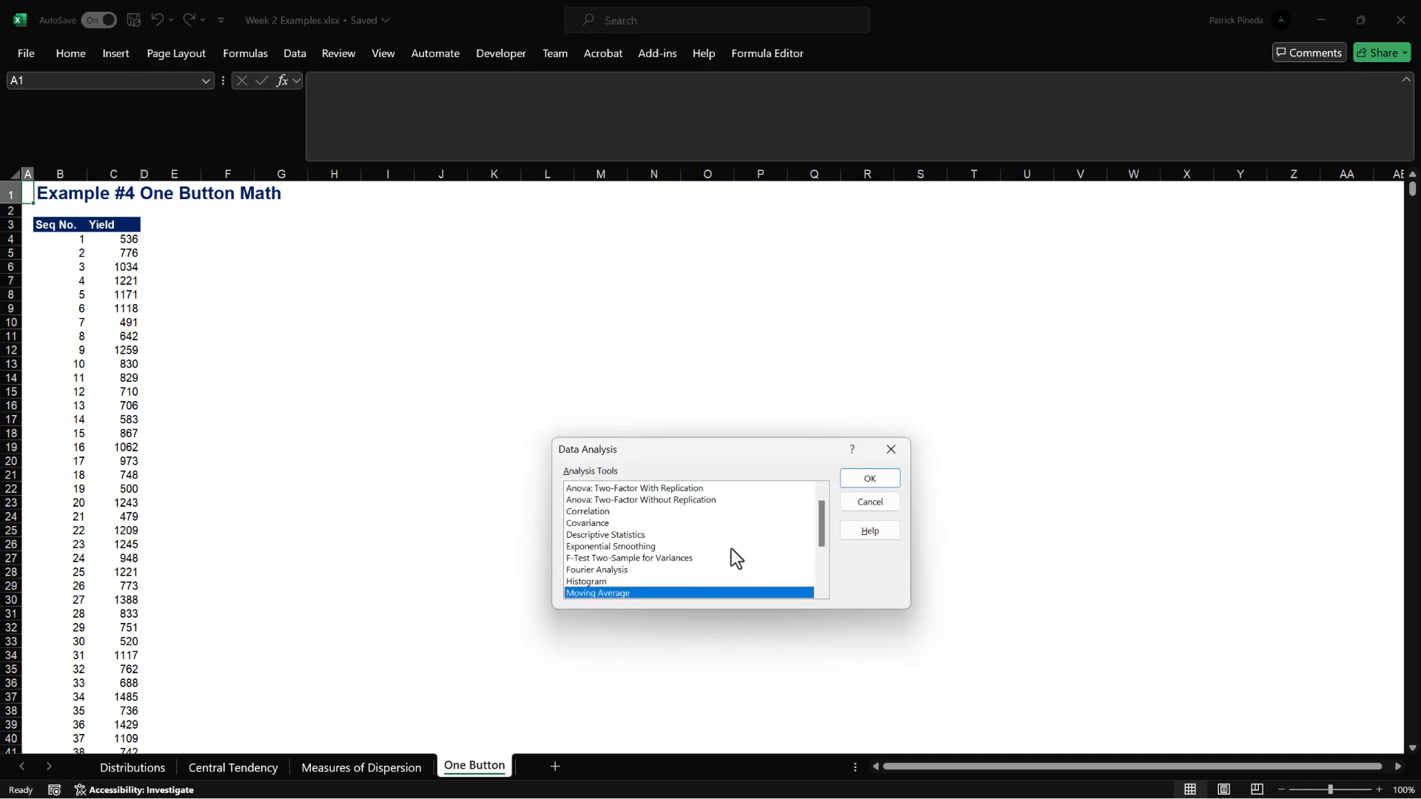
scroll(721, 511, up, 1)
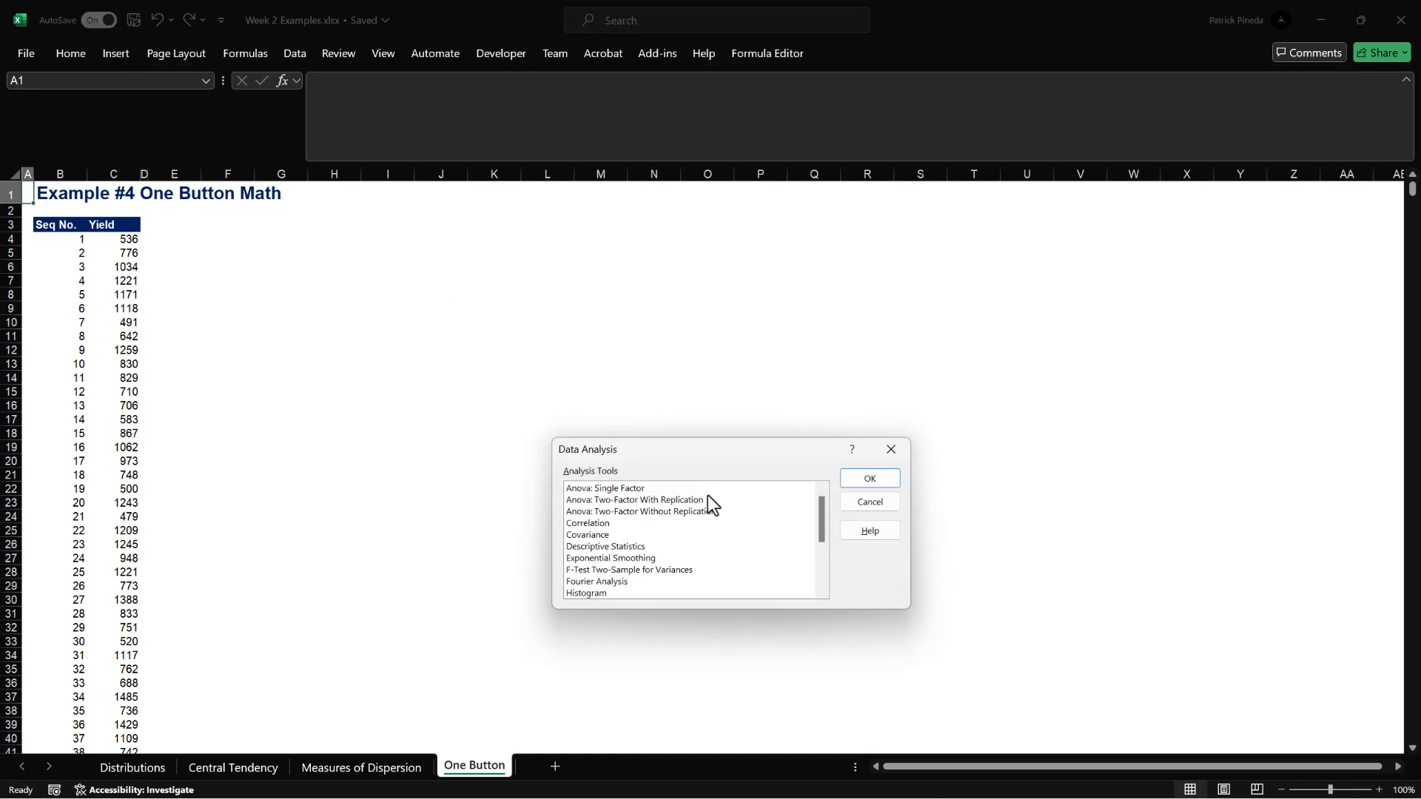
scroll(721, 502, down, 3)
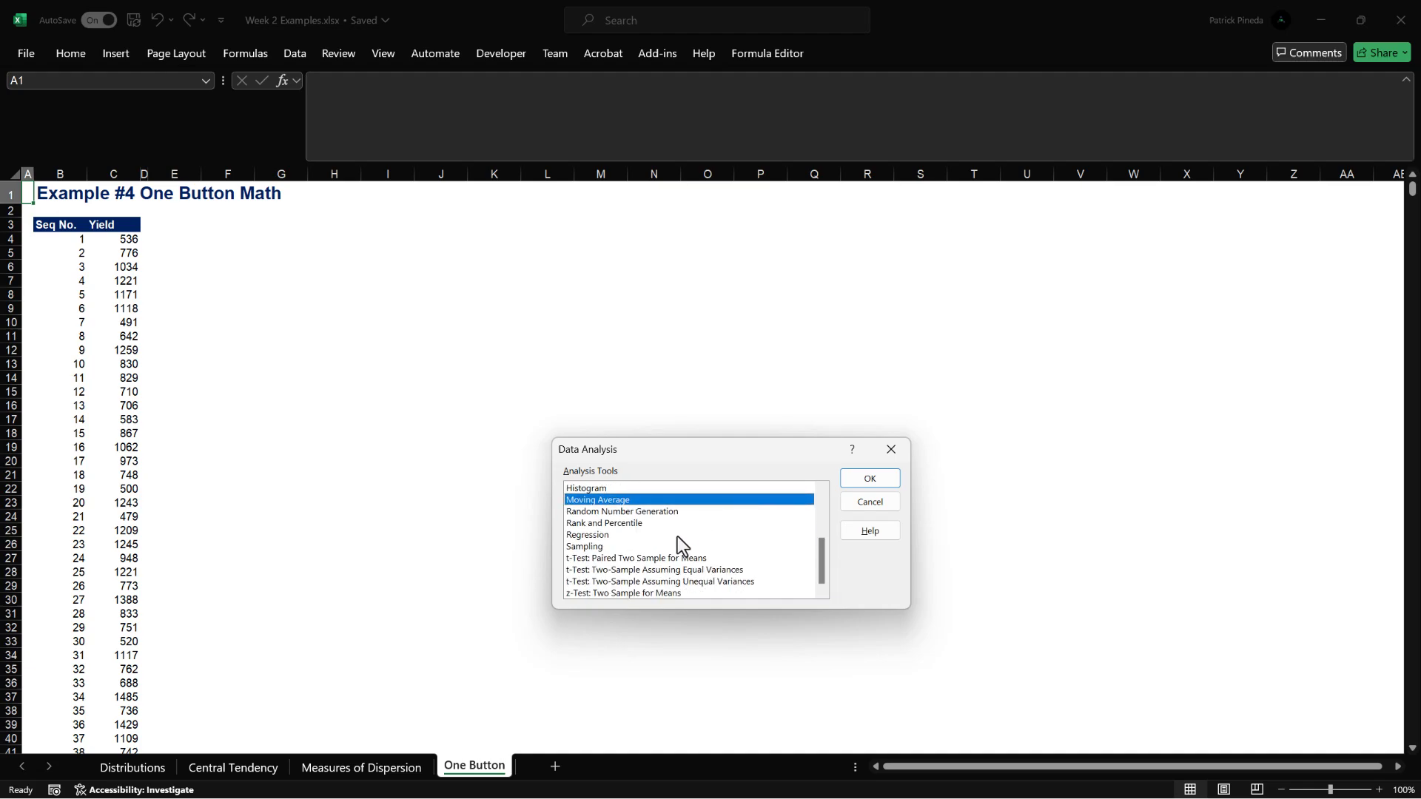
scroll(659, 552, up, 3)
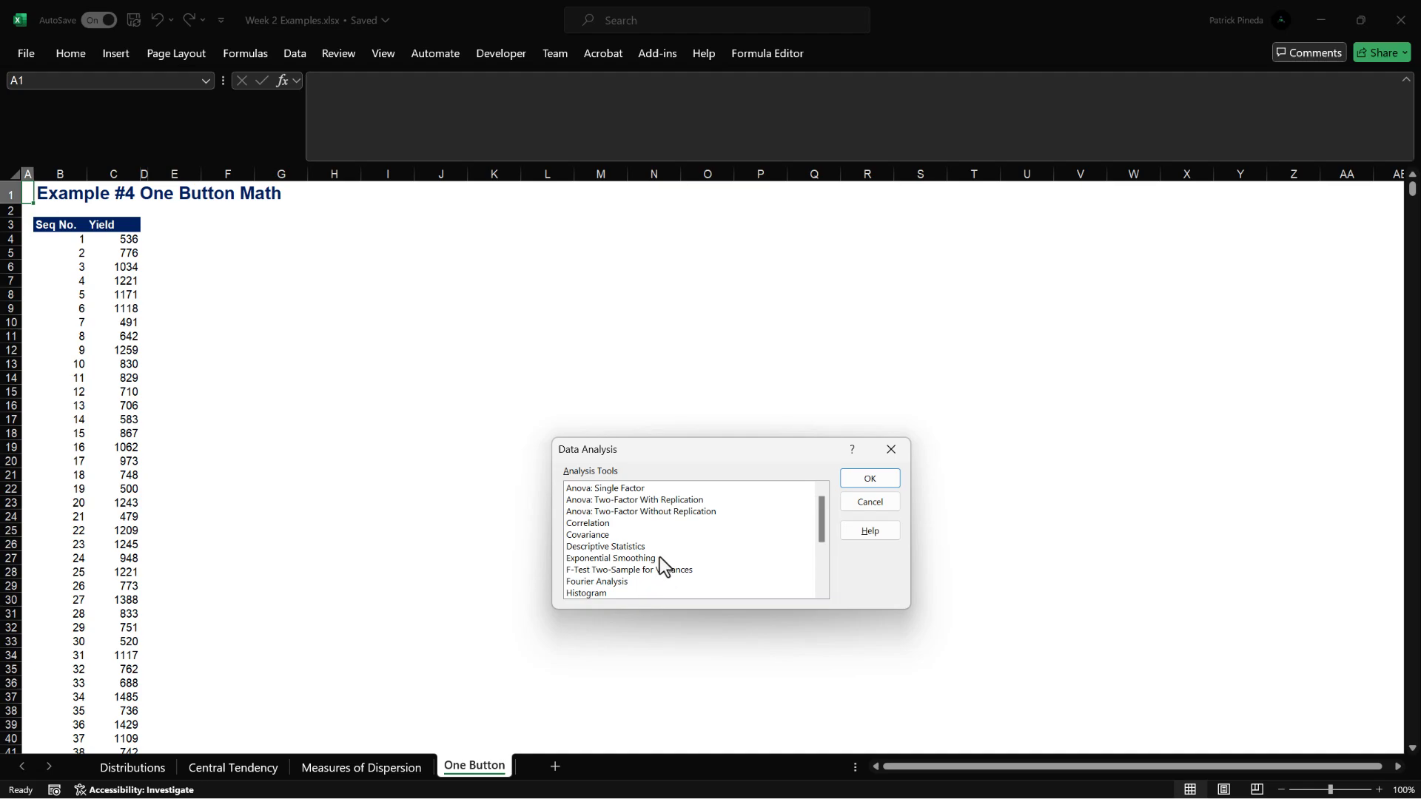
click(634, 546)
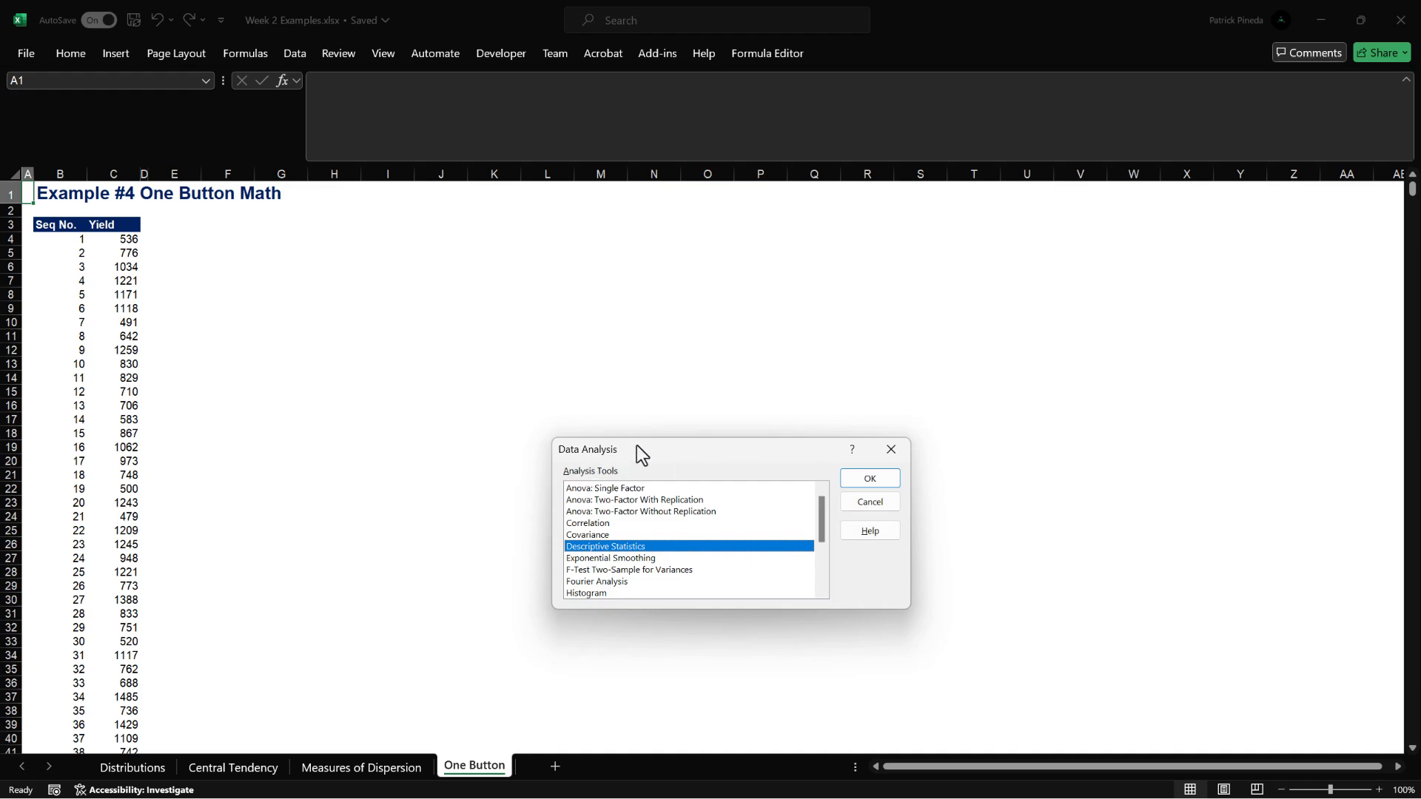
click(891, 482)
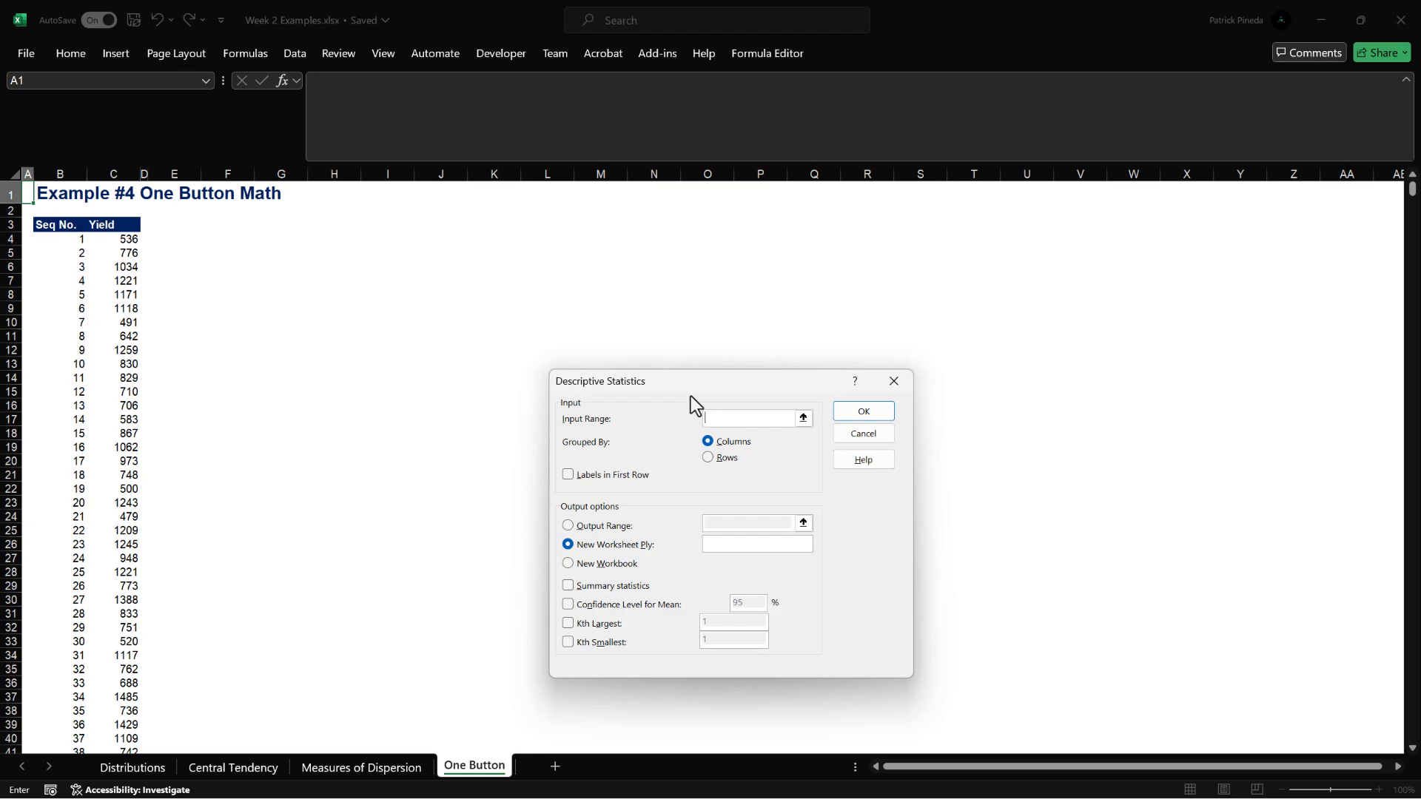
- Set the input range to the Yield column, $C$3:$C$10003, and mark the first row as labels
click(803, 419)
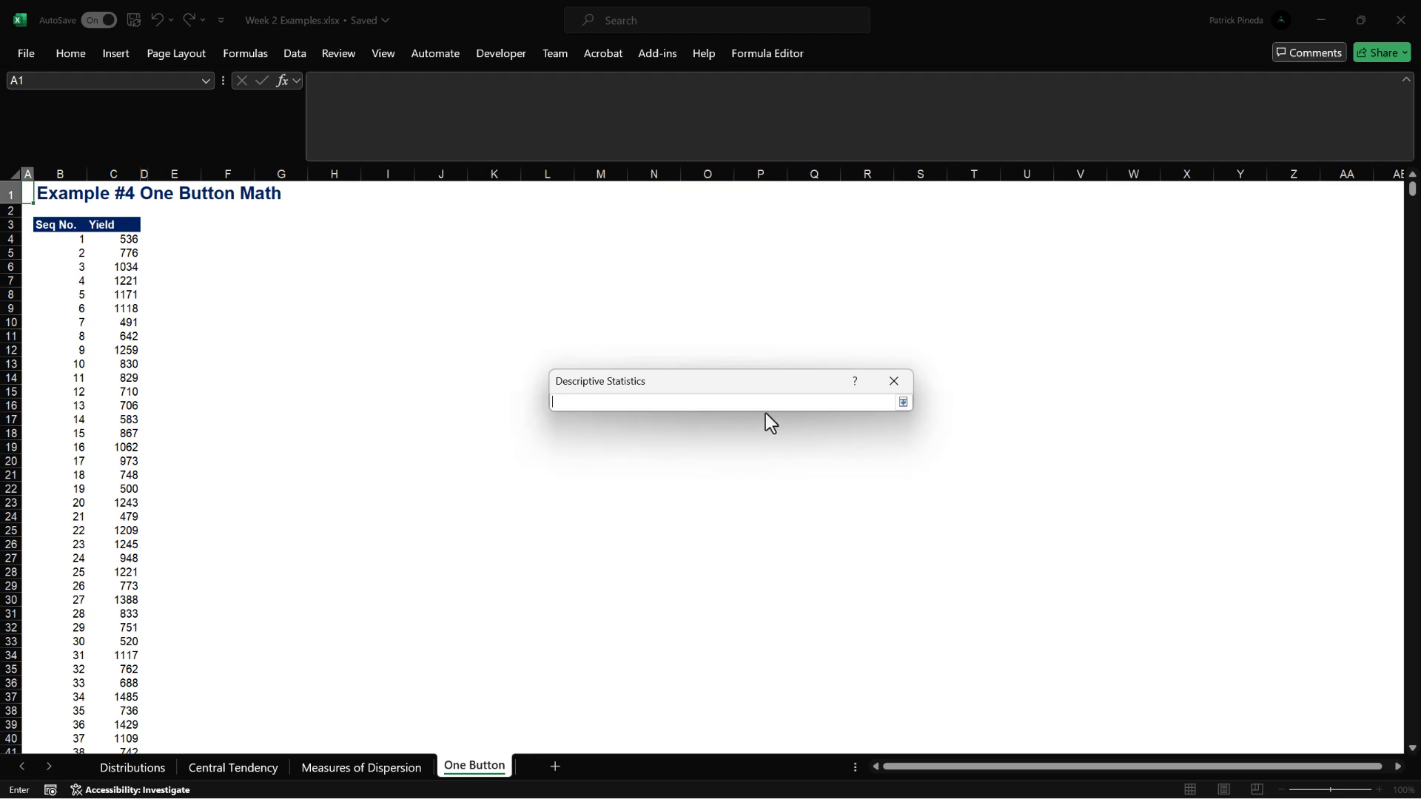
click(112, 224)
key(ctrl+shift+Down)
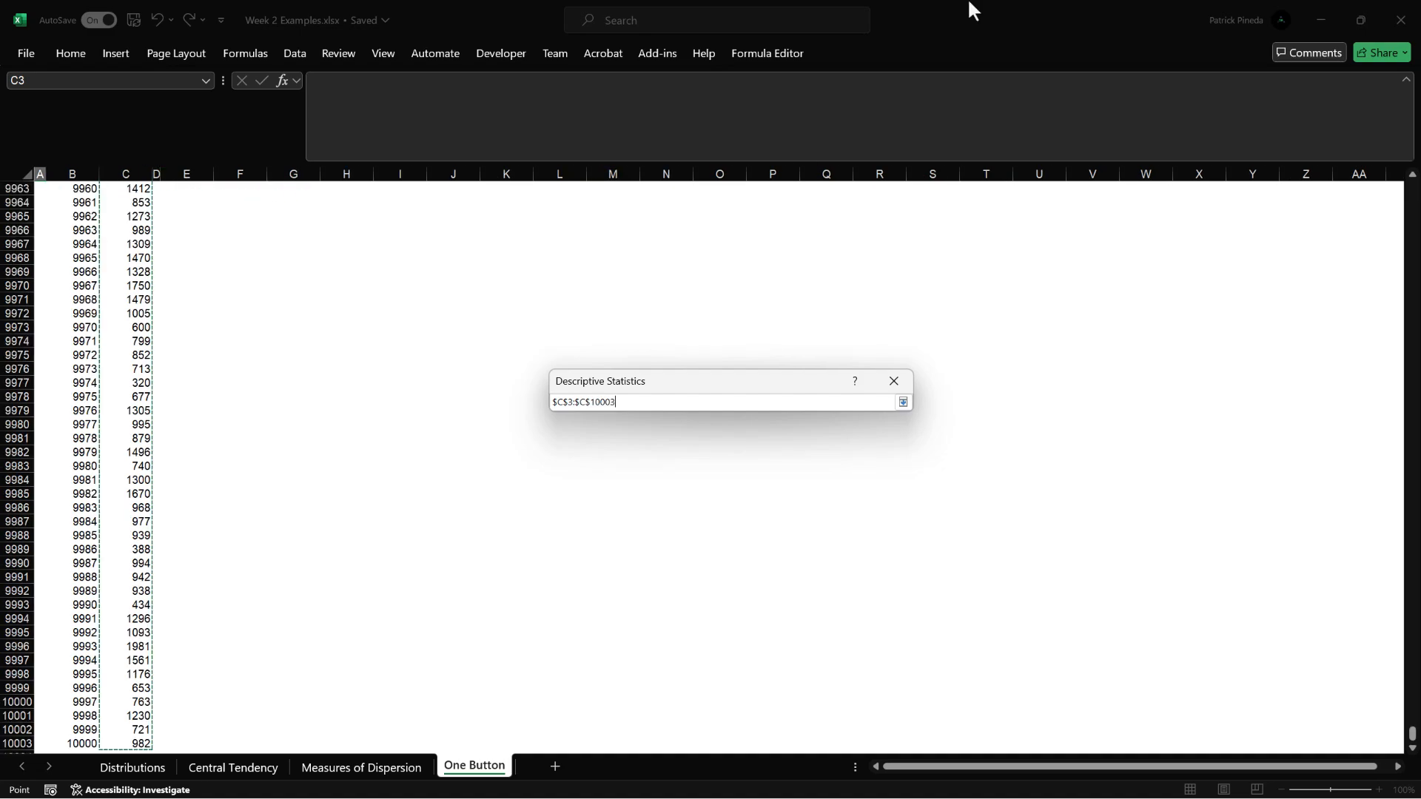
click(903, 403)
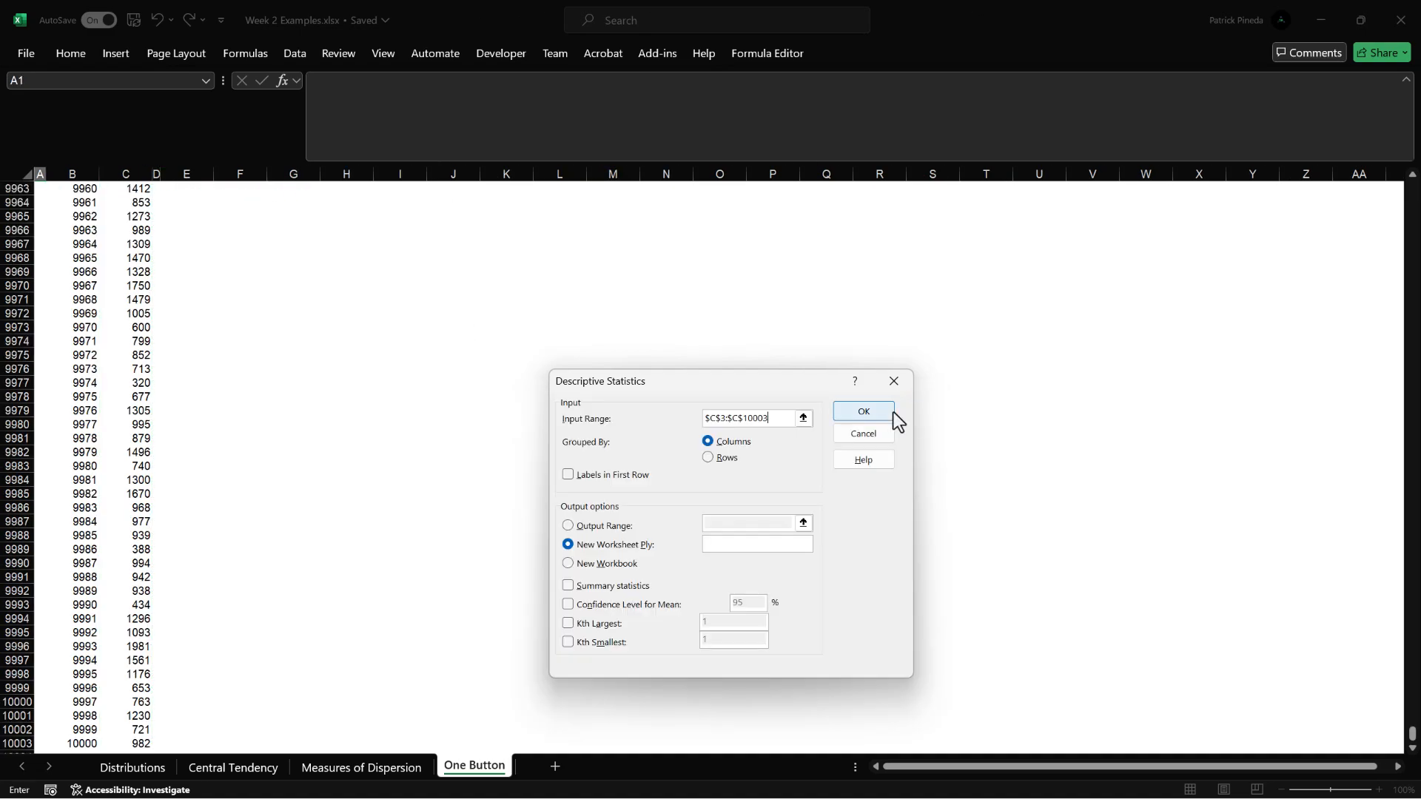
click(620, 479)
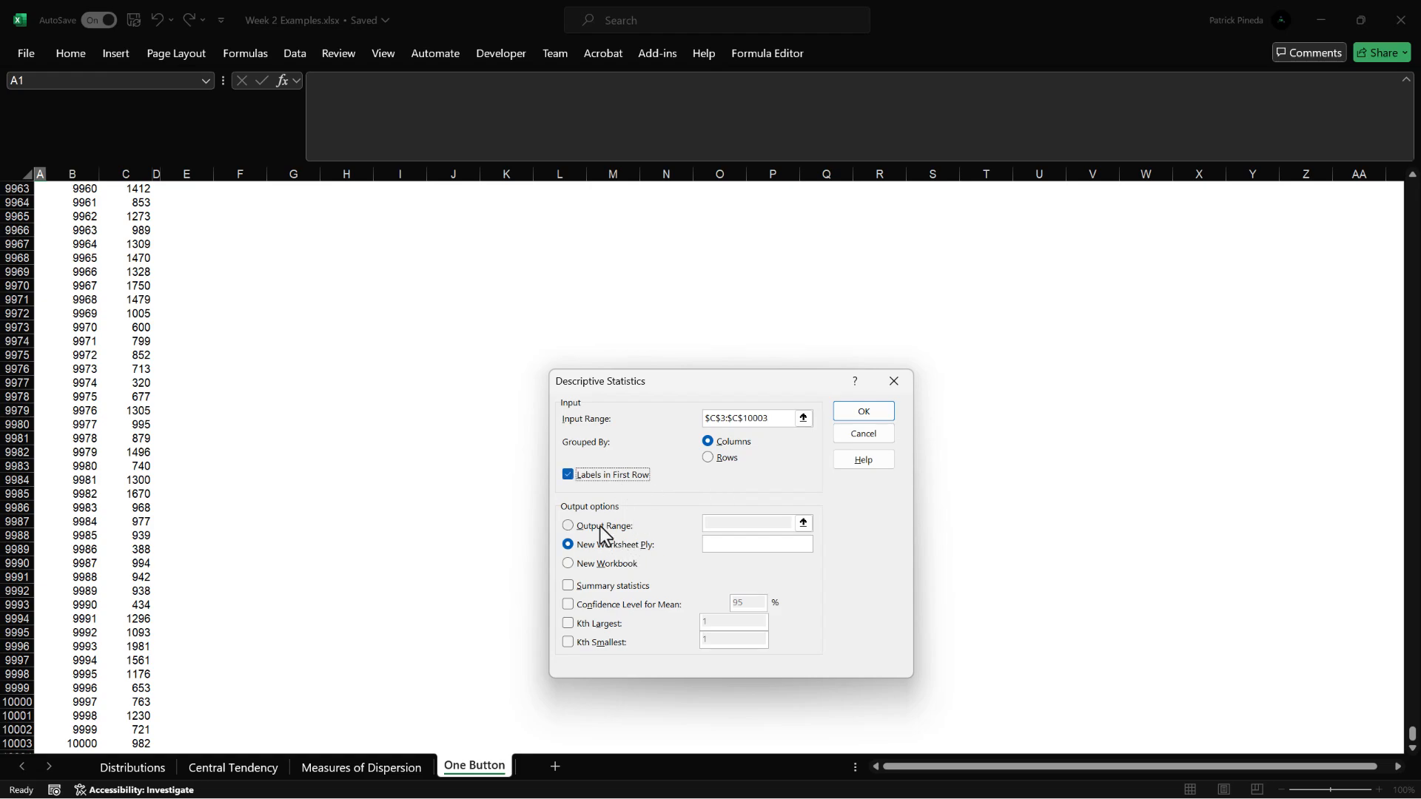
- Send the descriptive statistics output to the range $F$3:$H$24 on the same sheet
click(601, 526)
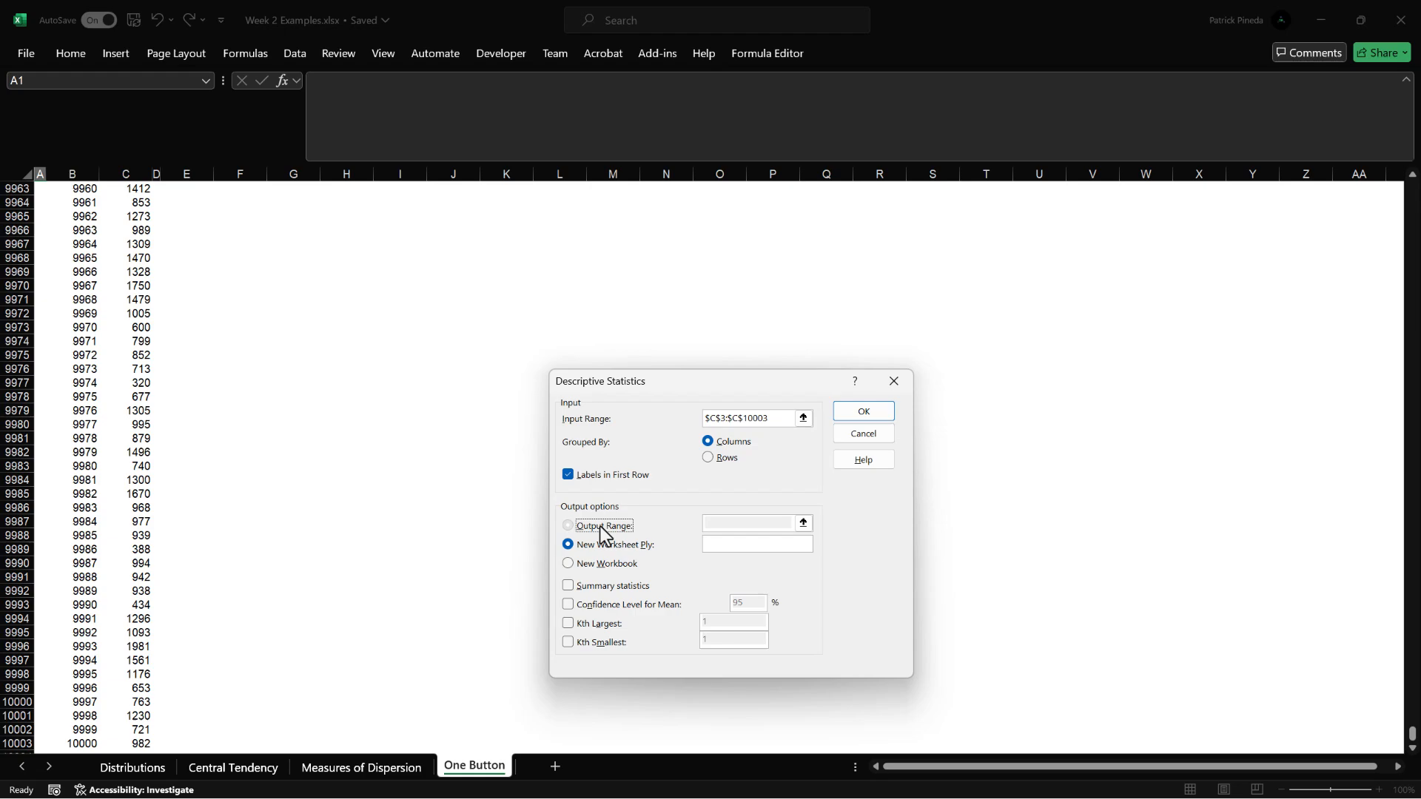
click(799, 519)
scroll(444, 370, up, 13)
click(274, 377)
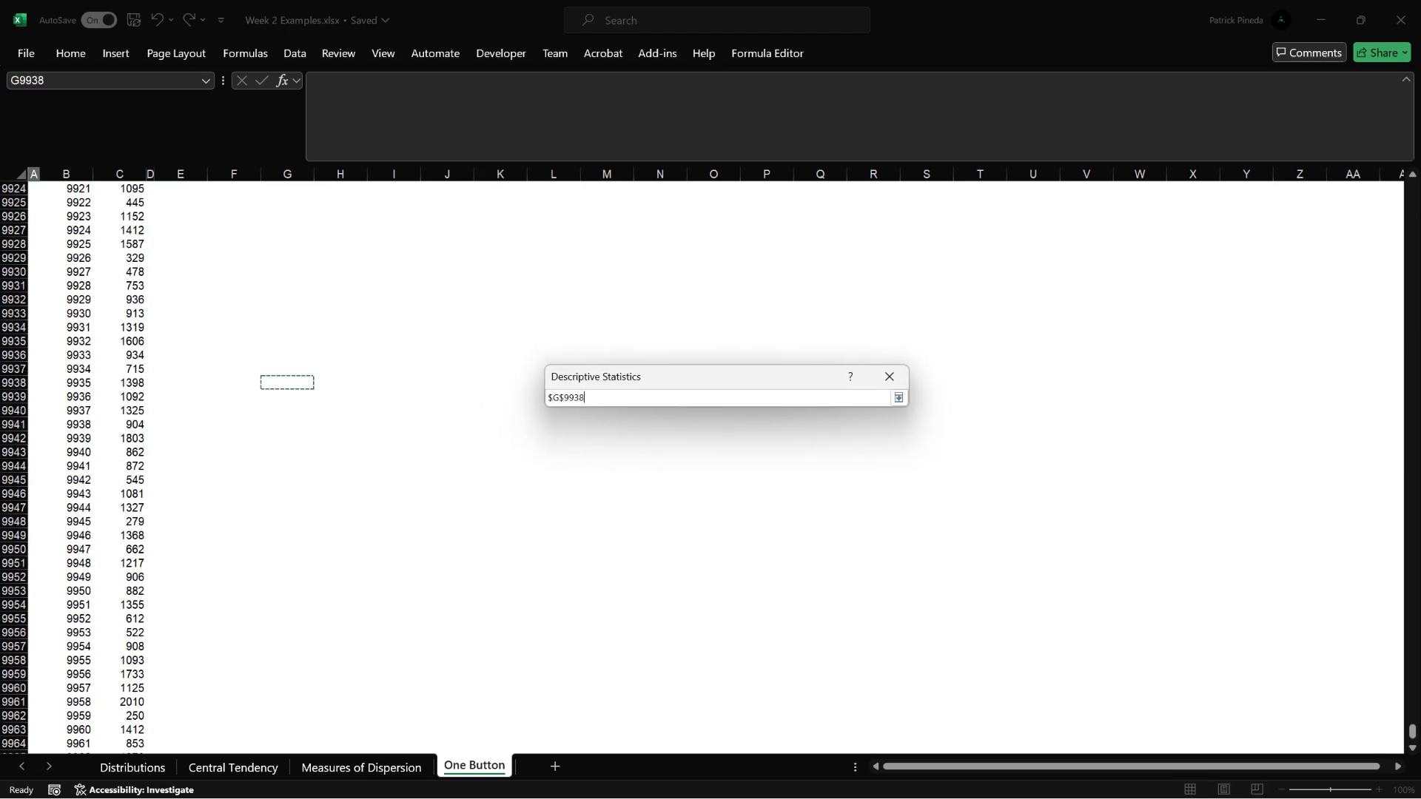
key(ctrl+Up)
key(Left)
key(Down)
key(Down)
key(Down)
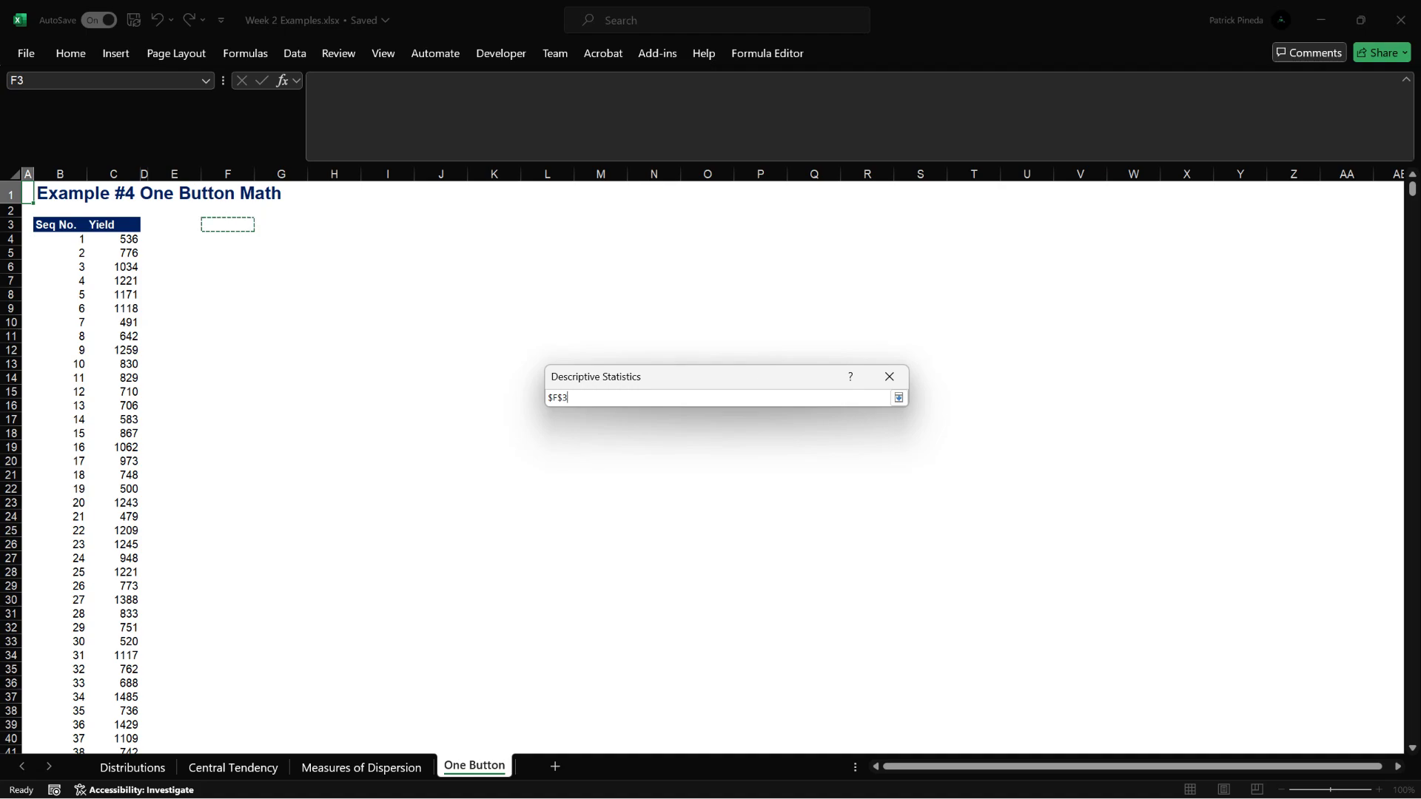
key(Up)
key(shift+Right)
key(shift+Right)
key(shift+Down)
key(shift+Down)
key(shift+Down)
key(shift+Down)
key(shift+Down)
key(shift+Down)
key(shift+Down)
key(shift+Down)
key(shift+Down)
key(shift+Down)
key(shift+Down)
key(shift+Down)
key(shift+Down)
key(shift+Down)
key(shift+Down)
key(shift+Down)
key(shift+Down)
key(shift+Down)
key(shift+Down)
key(shift+Down)
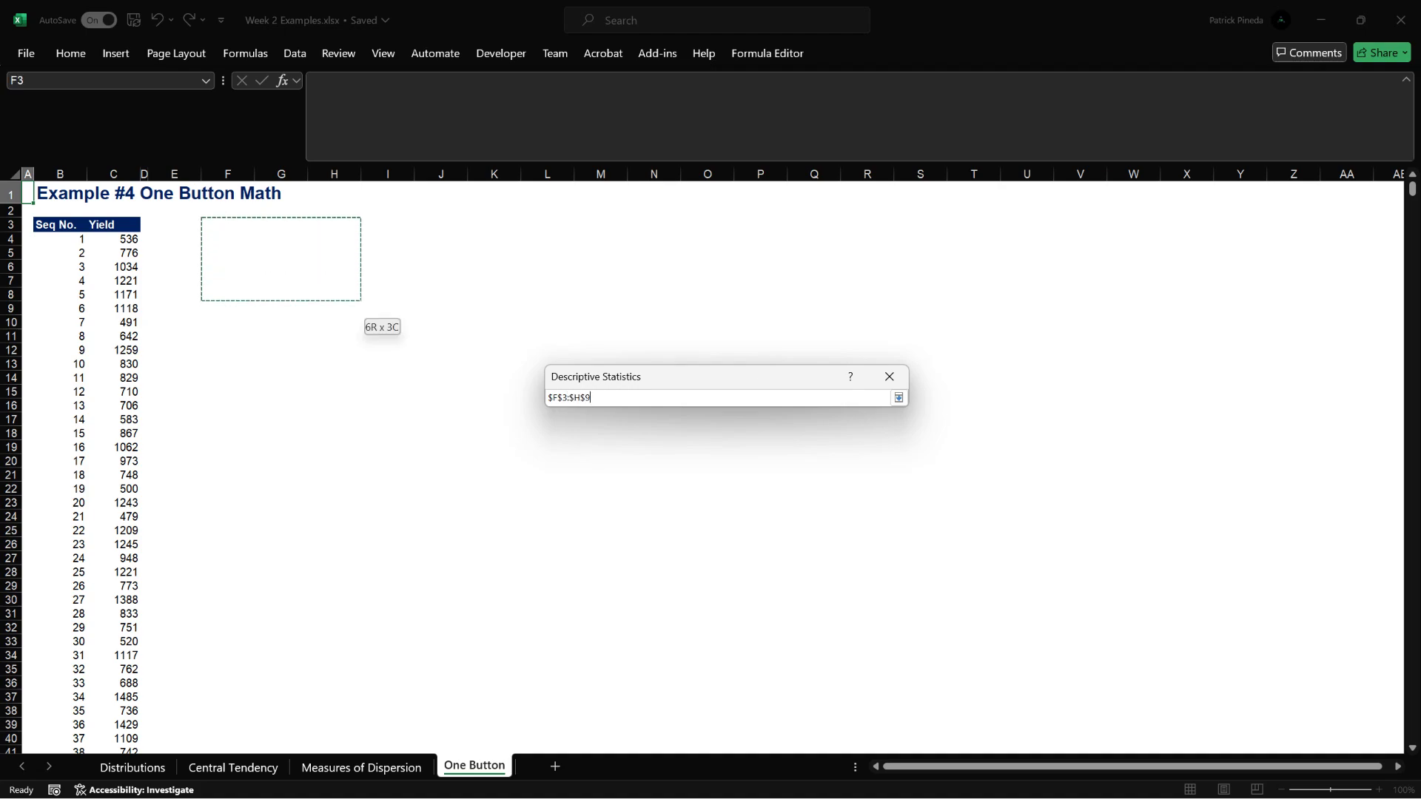
key(shift+Down)
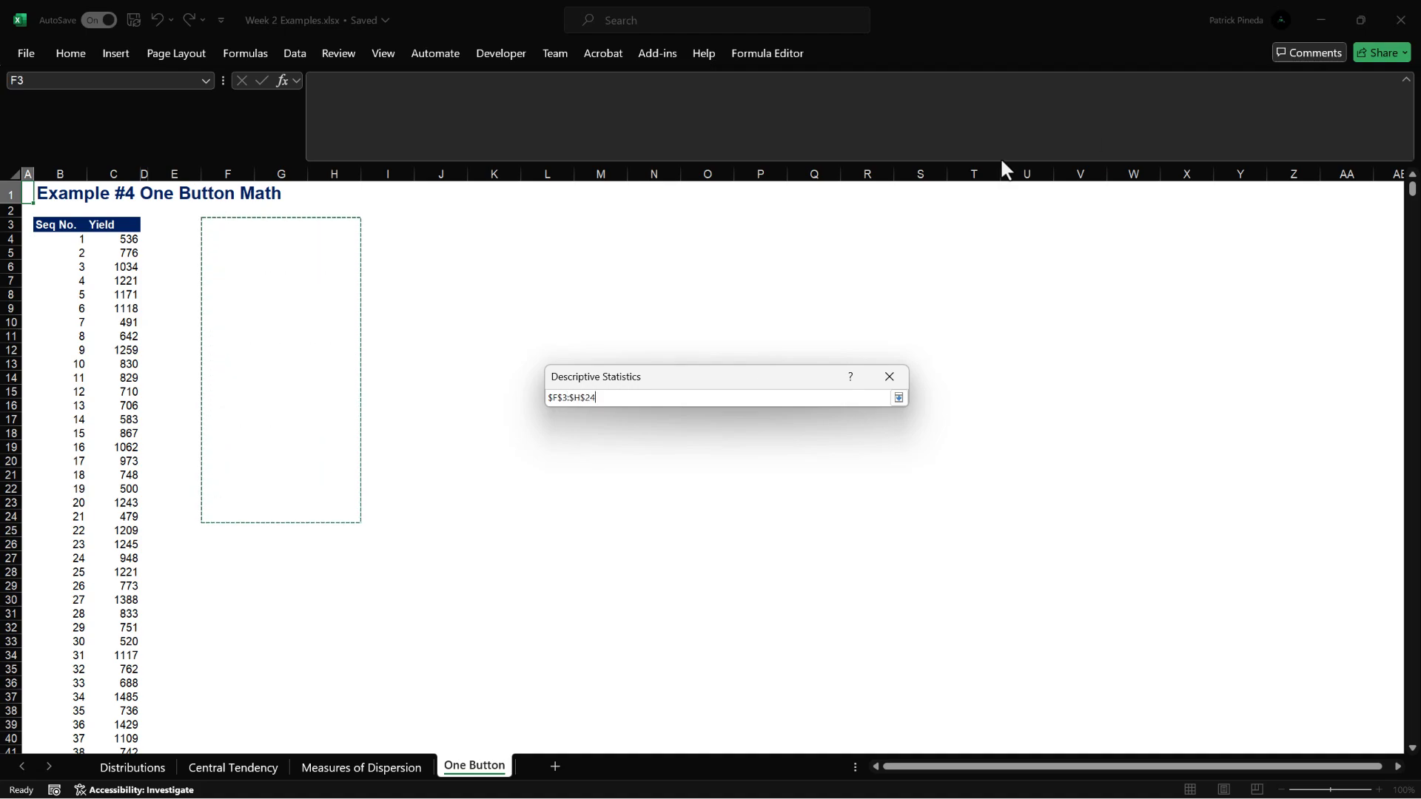
click(898, 398)
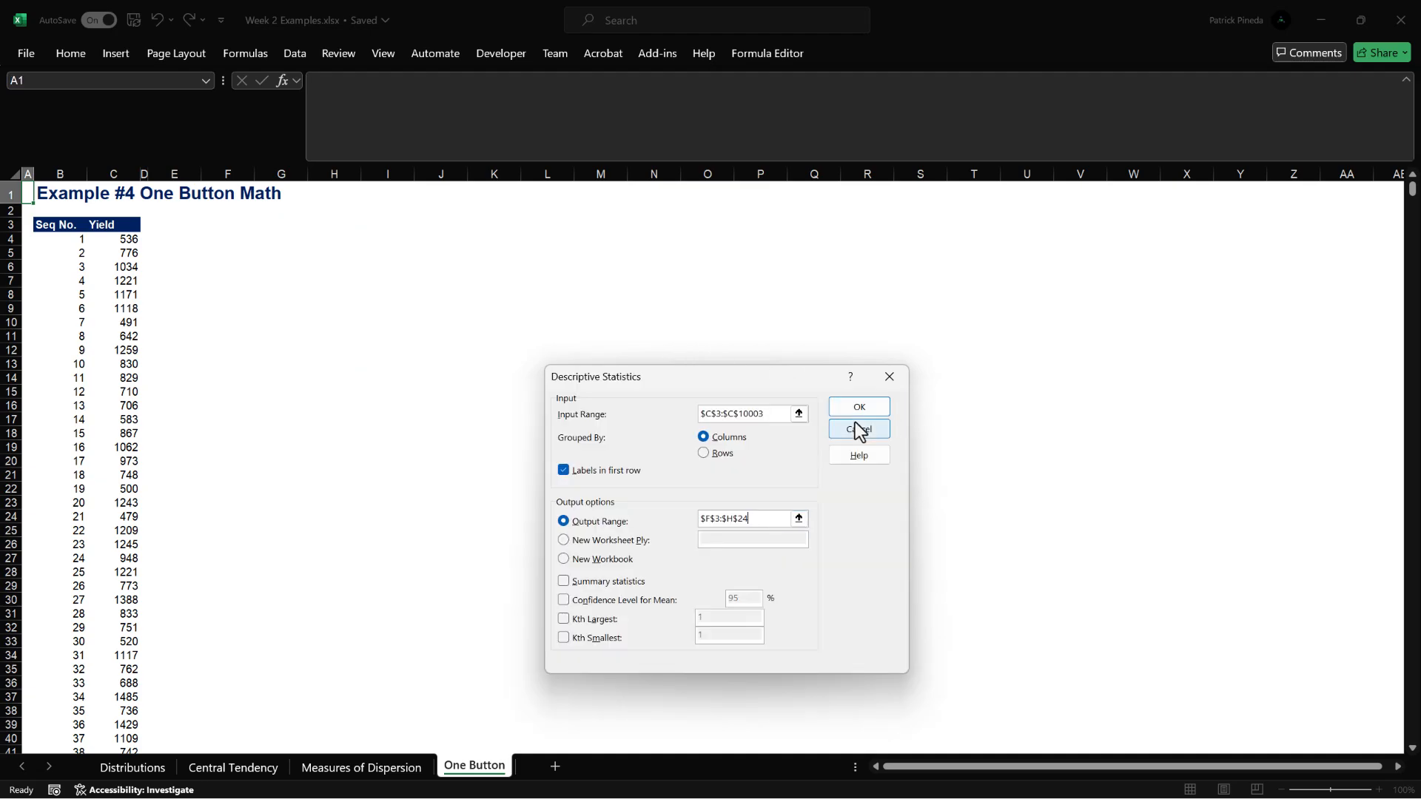
- Include summary statistics, a 95% confidence level for the mean, and Kth largest and smallest of 1, and generate the statistics
click(592, 587)
click(597, 598)
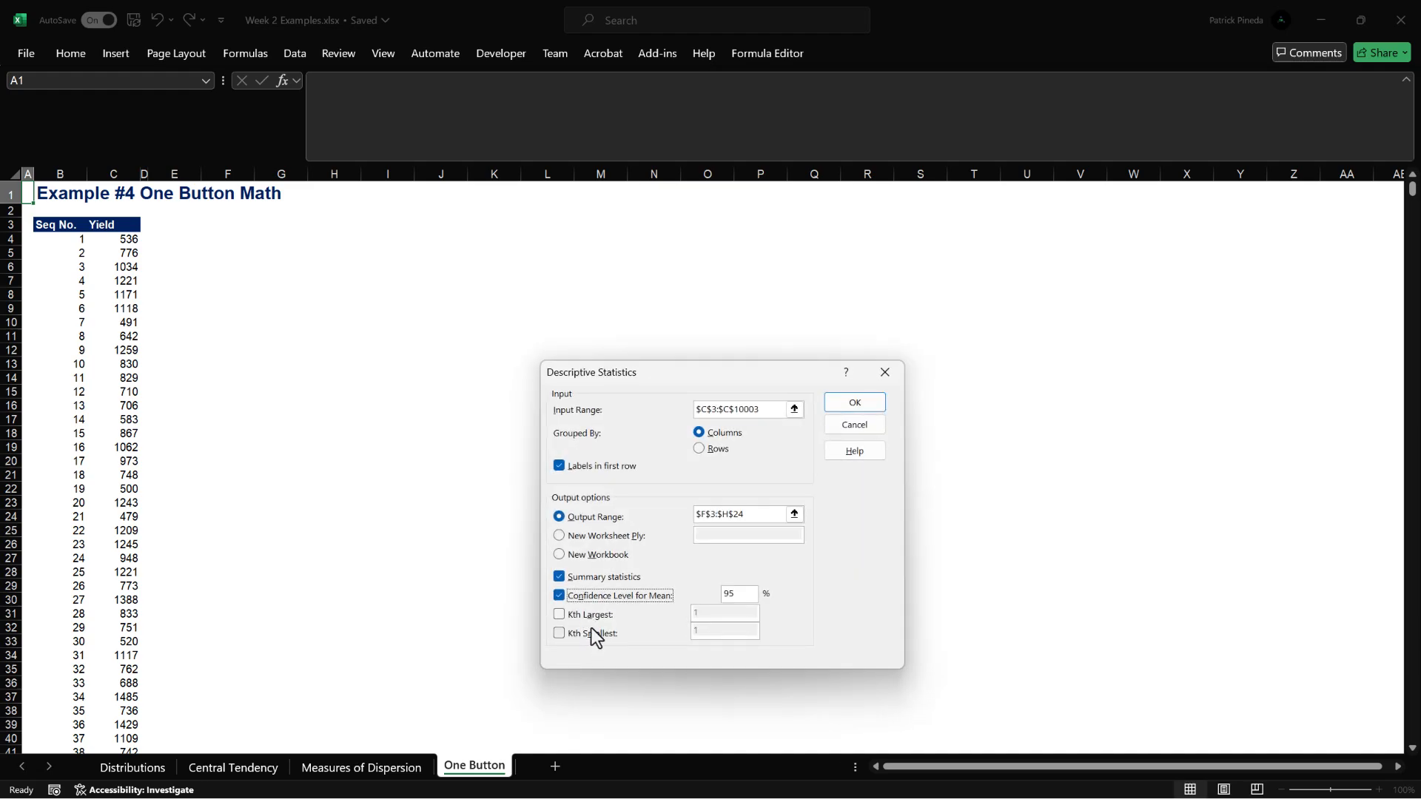
click(586, 613)
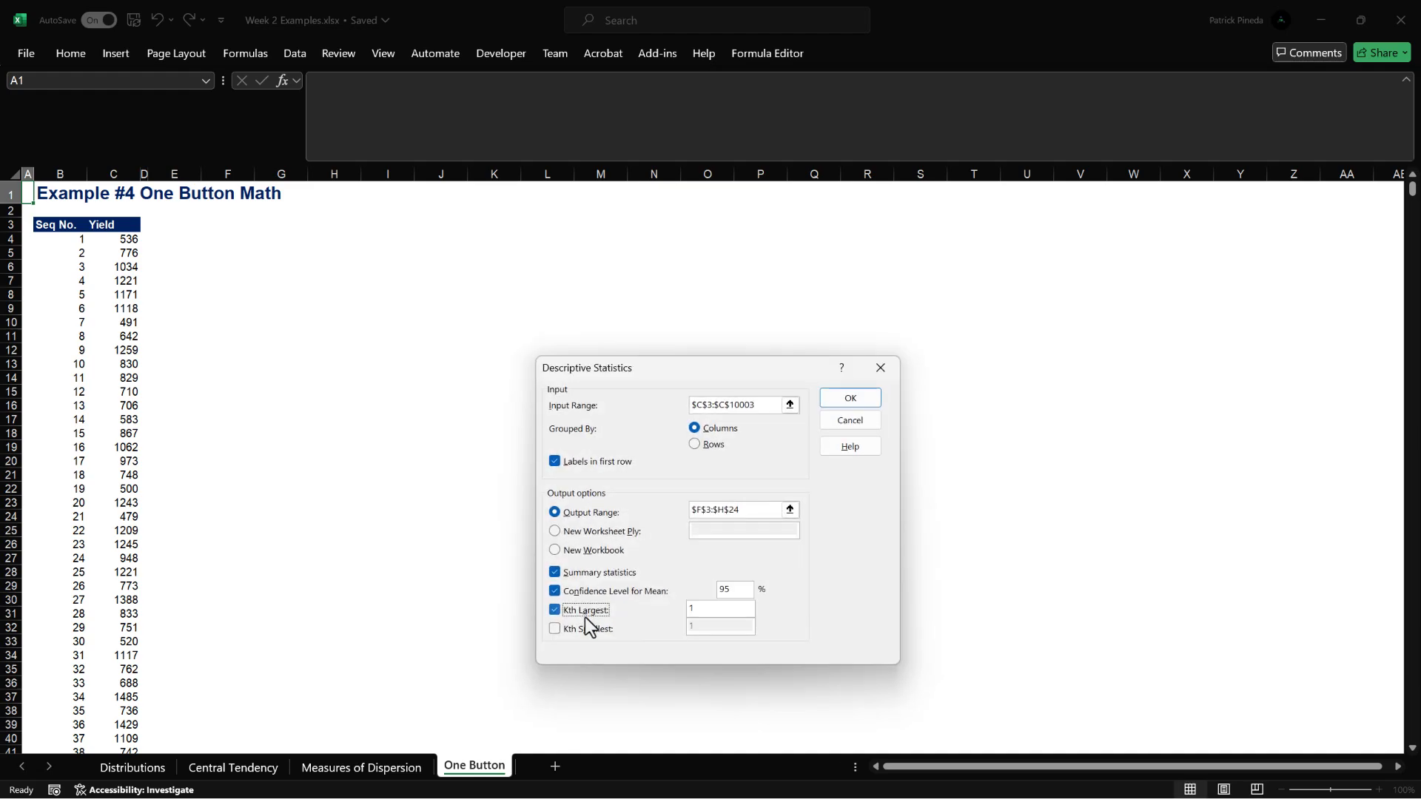
click(583, 631)
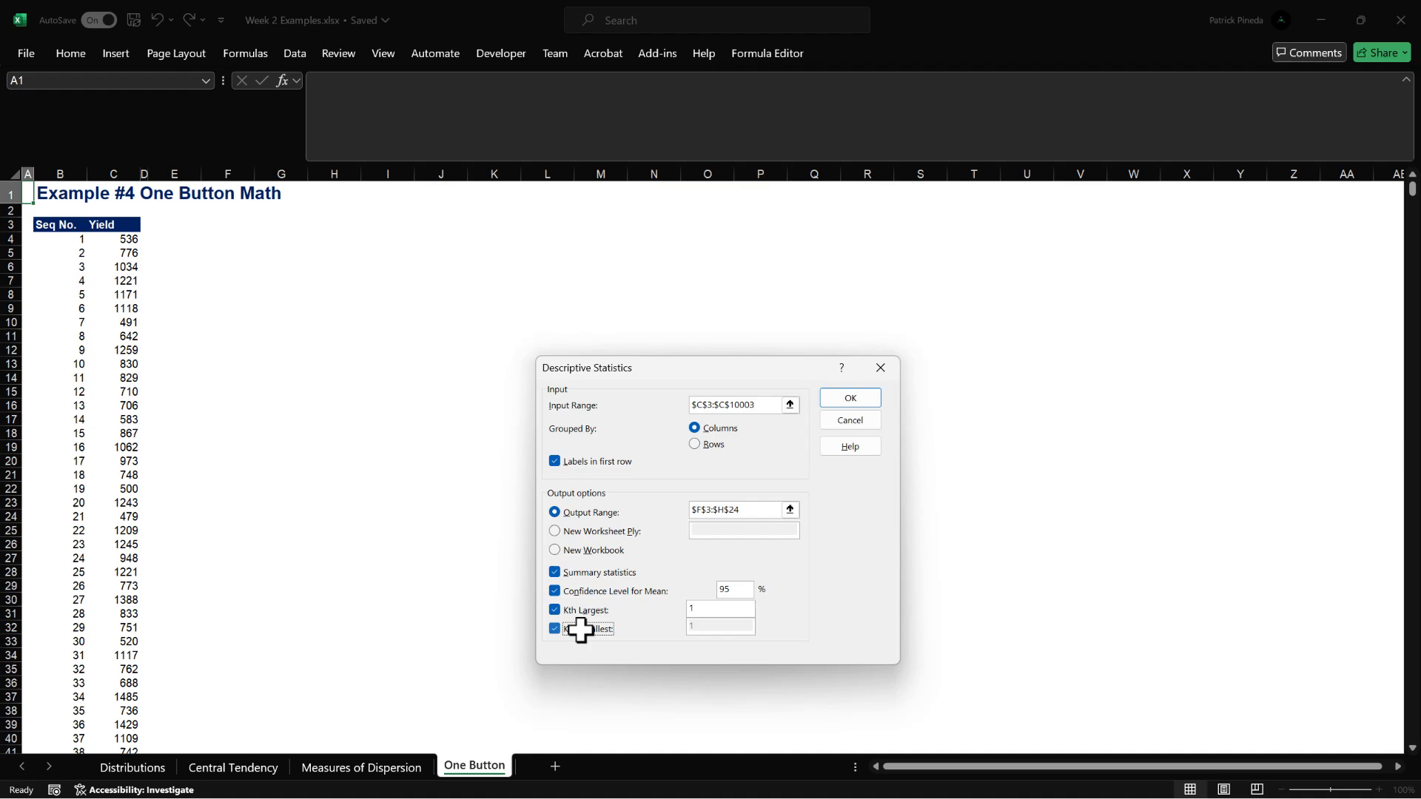
click(698, 609)
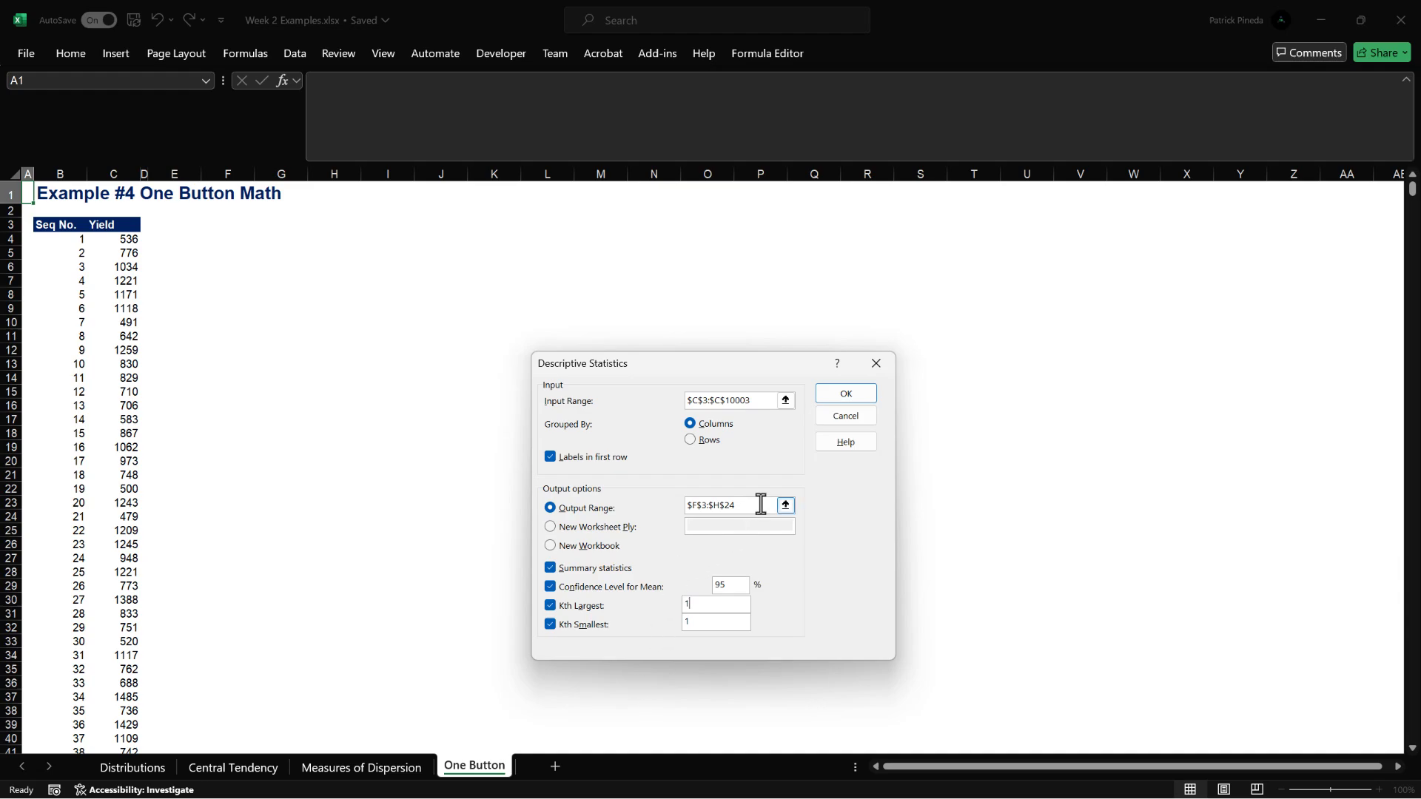
click(846, 394)
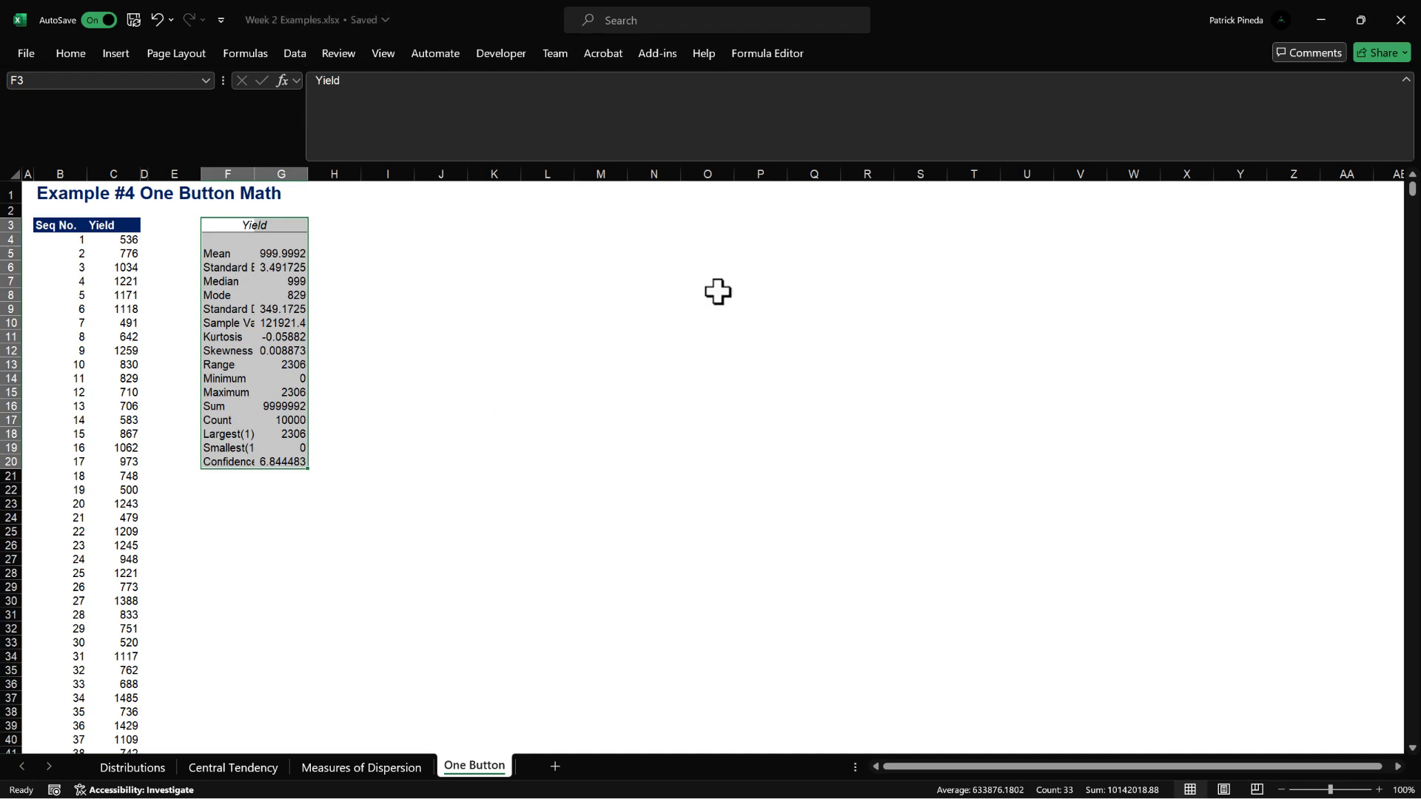
- AutoFit the widths of columns F and G so the descriptive statistics labels and values fit
key(alt+h)
key(o)
key(i)
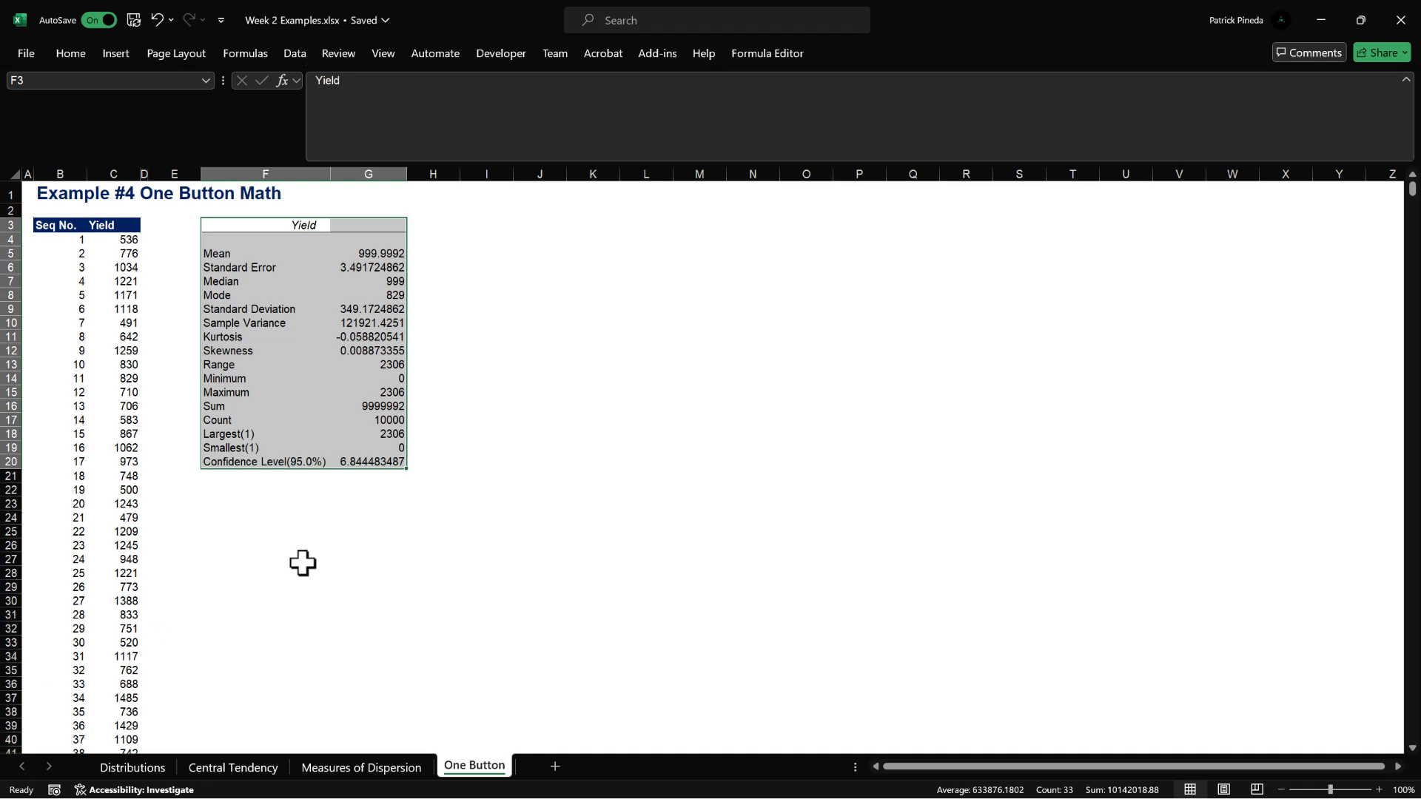
click(26, 194)
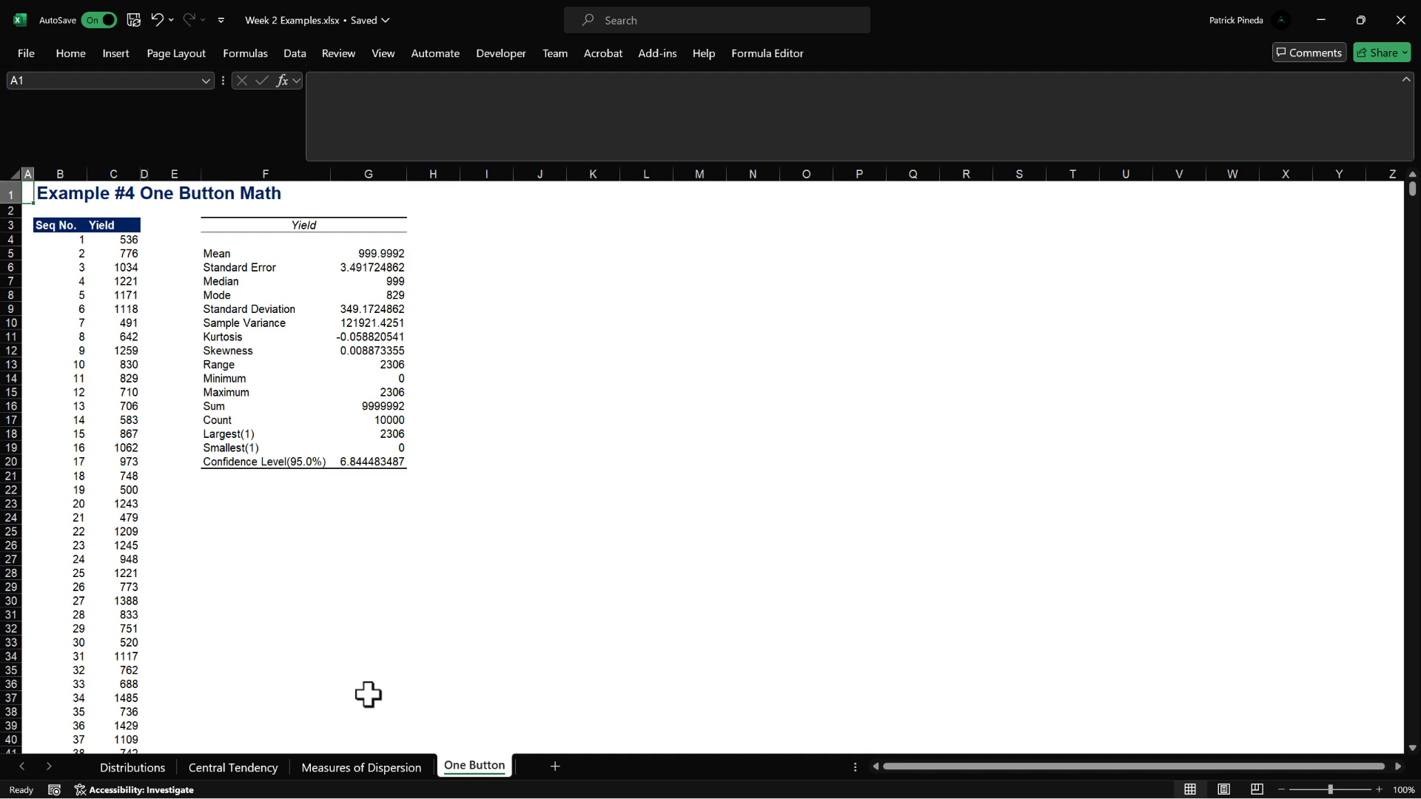
- Display the Standard Deviation in N10 on the Measures of Dispersion sheet with eight decimal places for comparison with the One Button output
drag(282, 323, 374, 303)
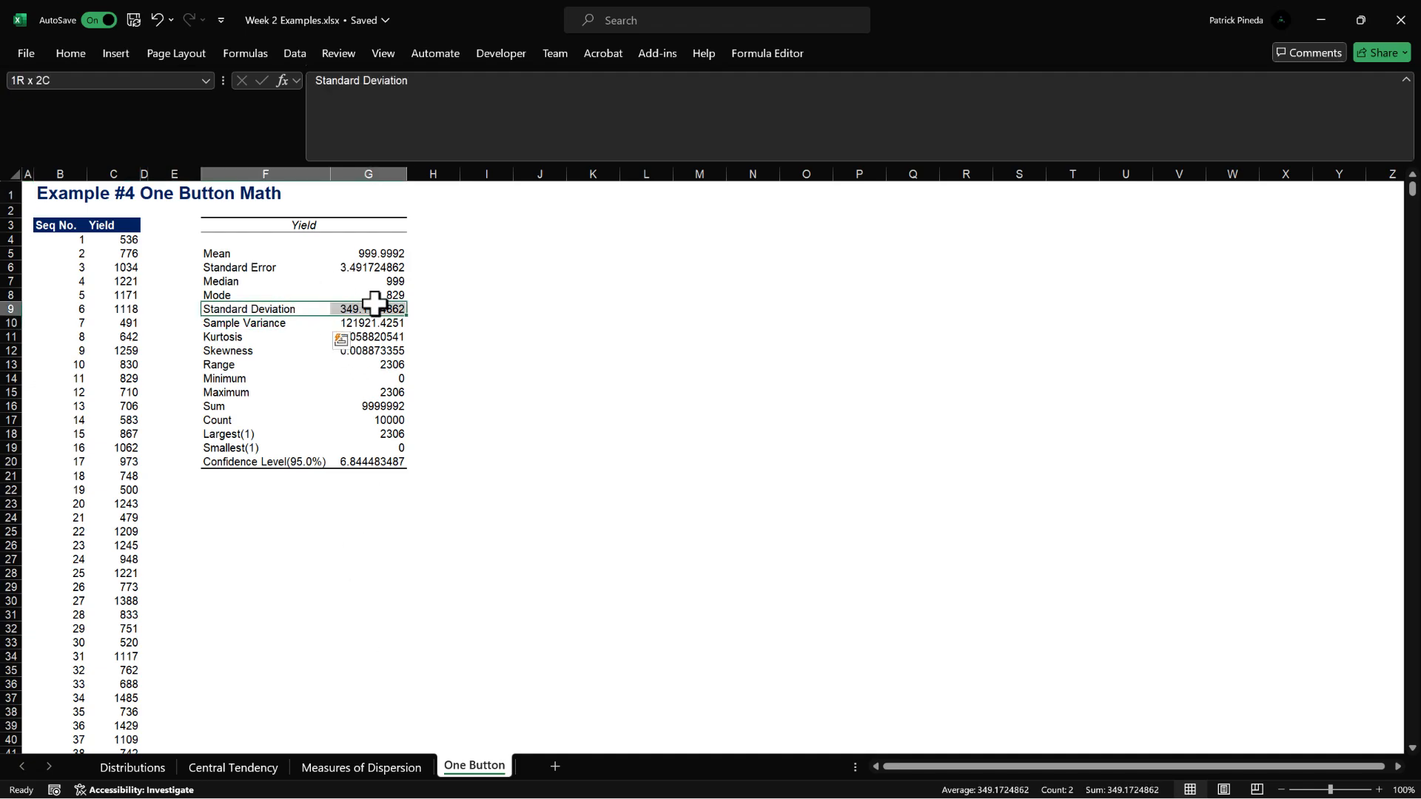
click(387, 771)
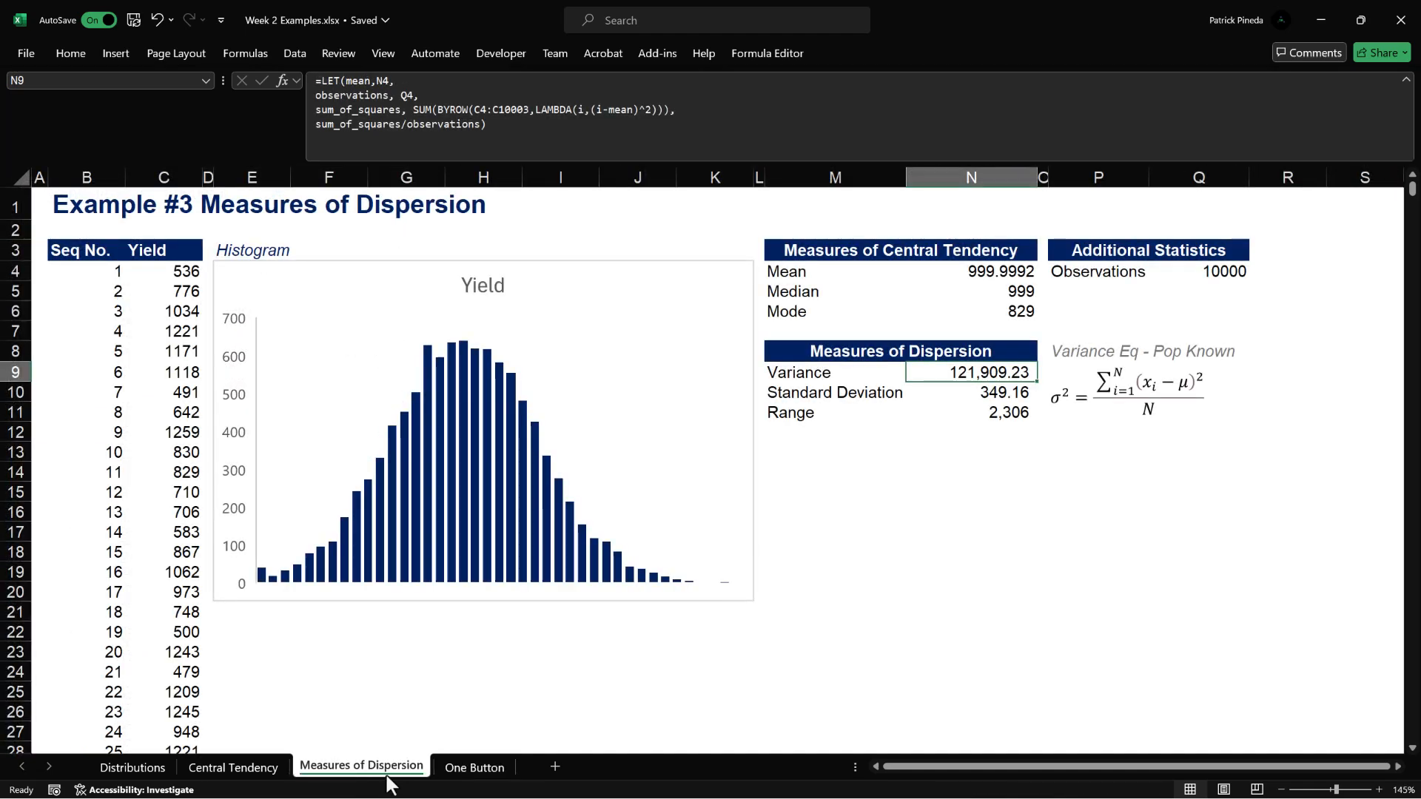
click(984, 393)
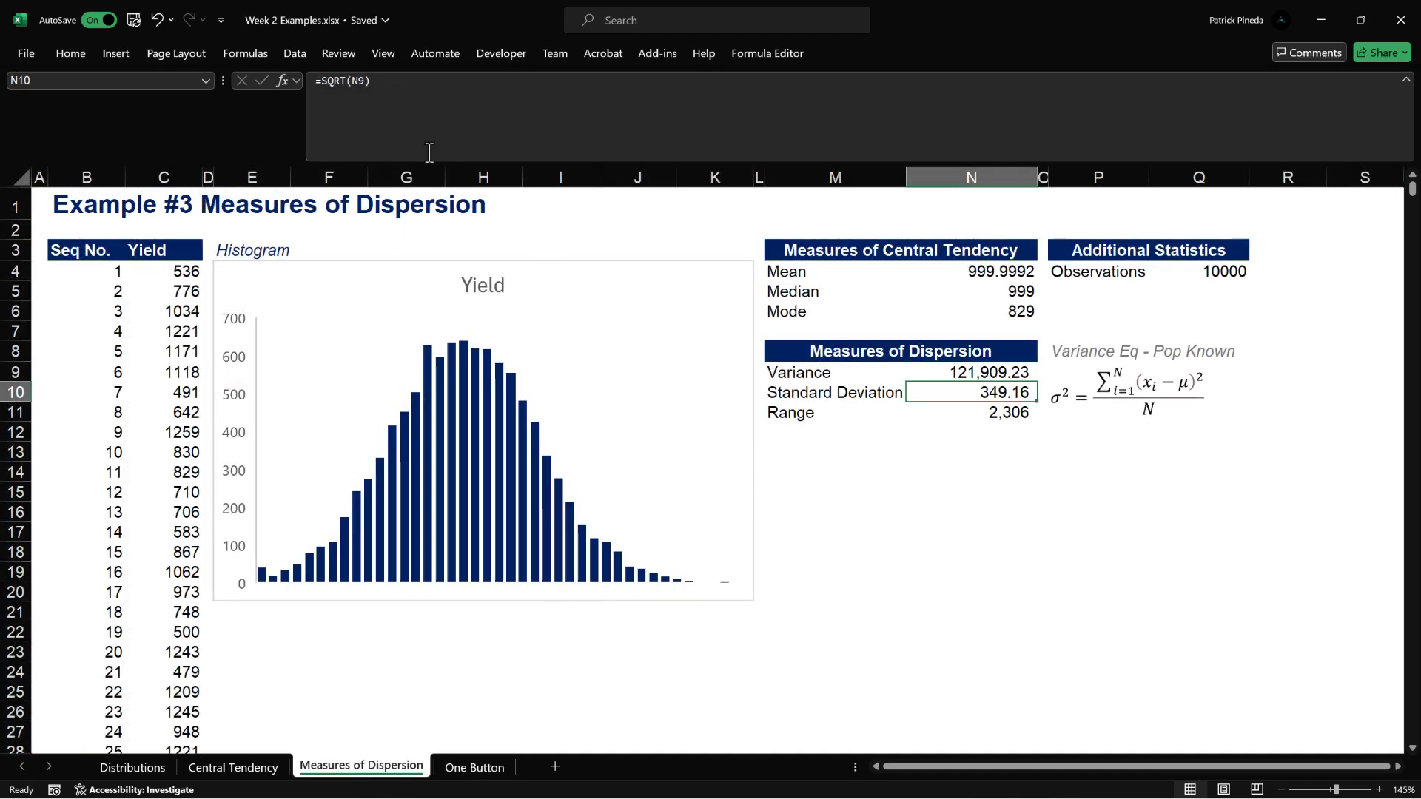
click(82, 55)
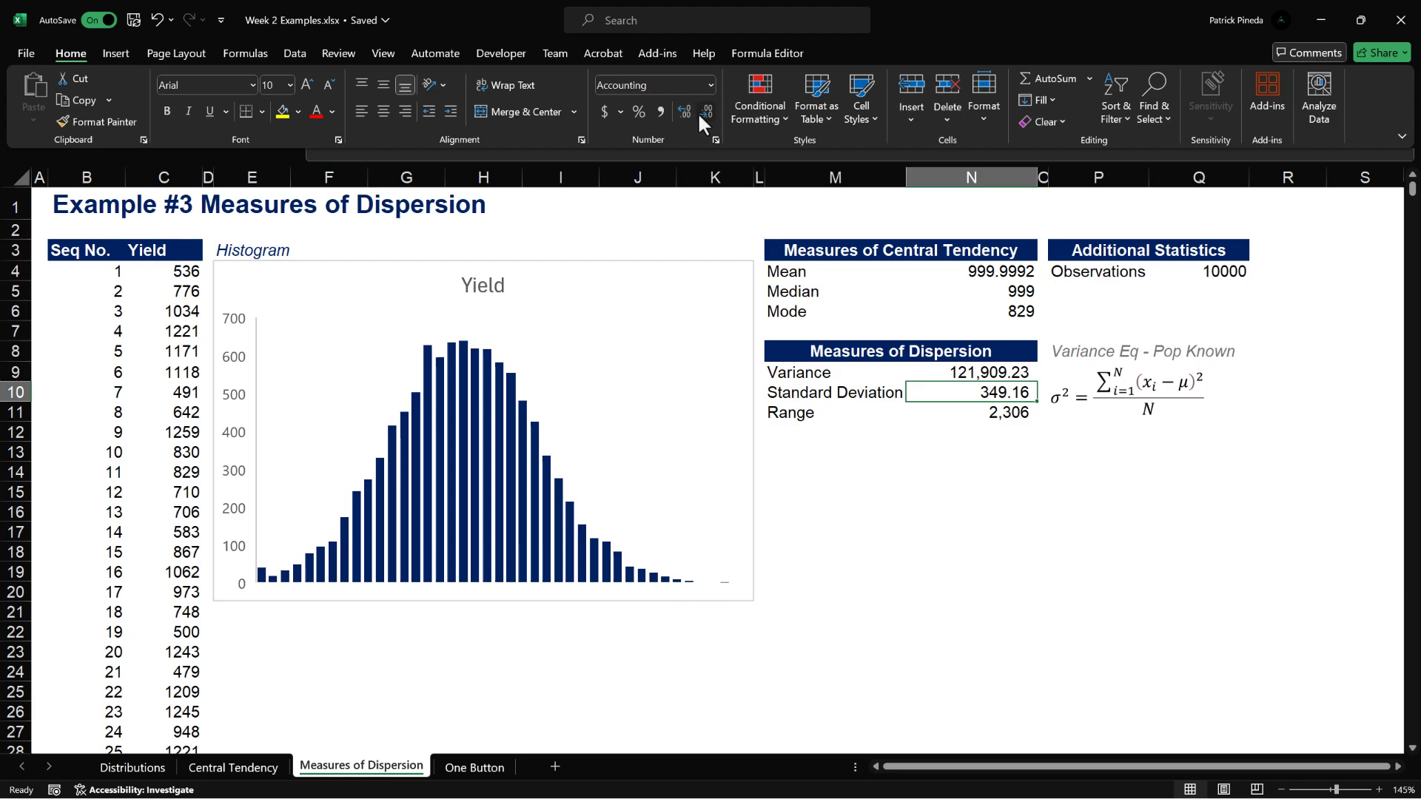
click(699, 113)
click(680, 105)
click(679, 105)
click(679, 105)
click(679, 105)
click(679, 105)
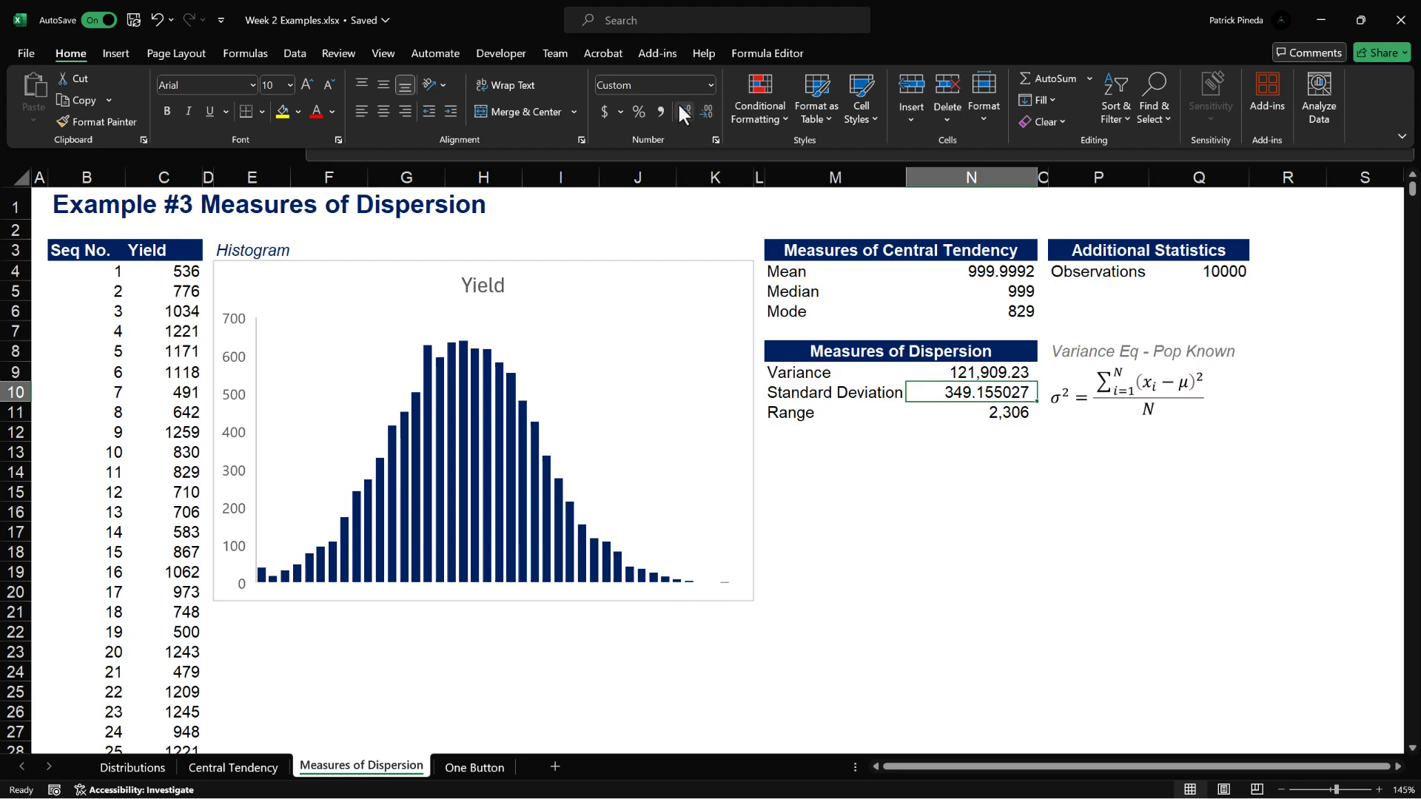
click(680, 106)
click(680, 105)
click(467, 768)
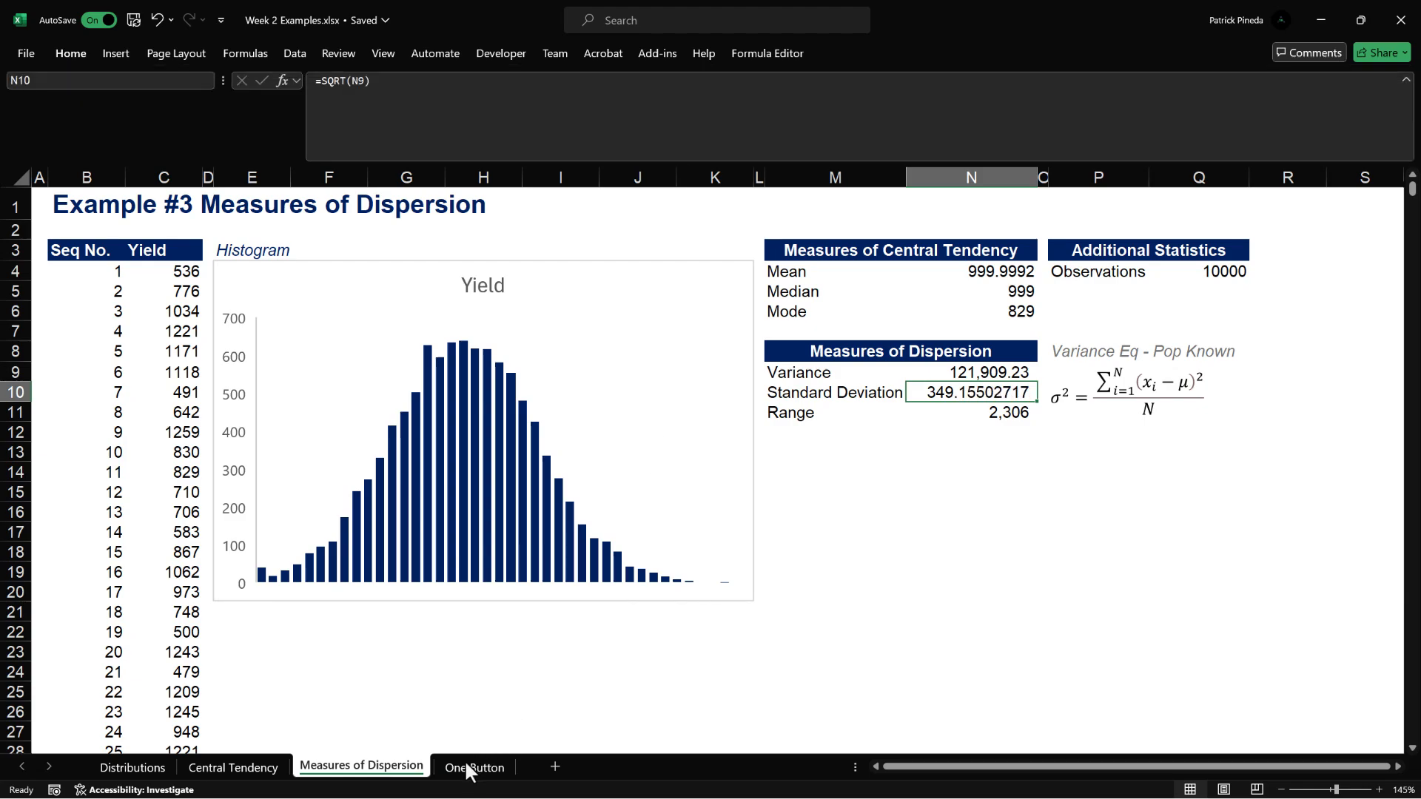
click(381, 766)
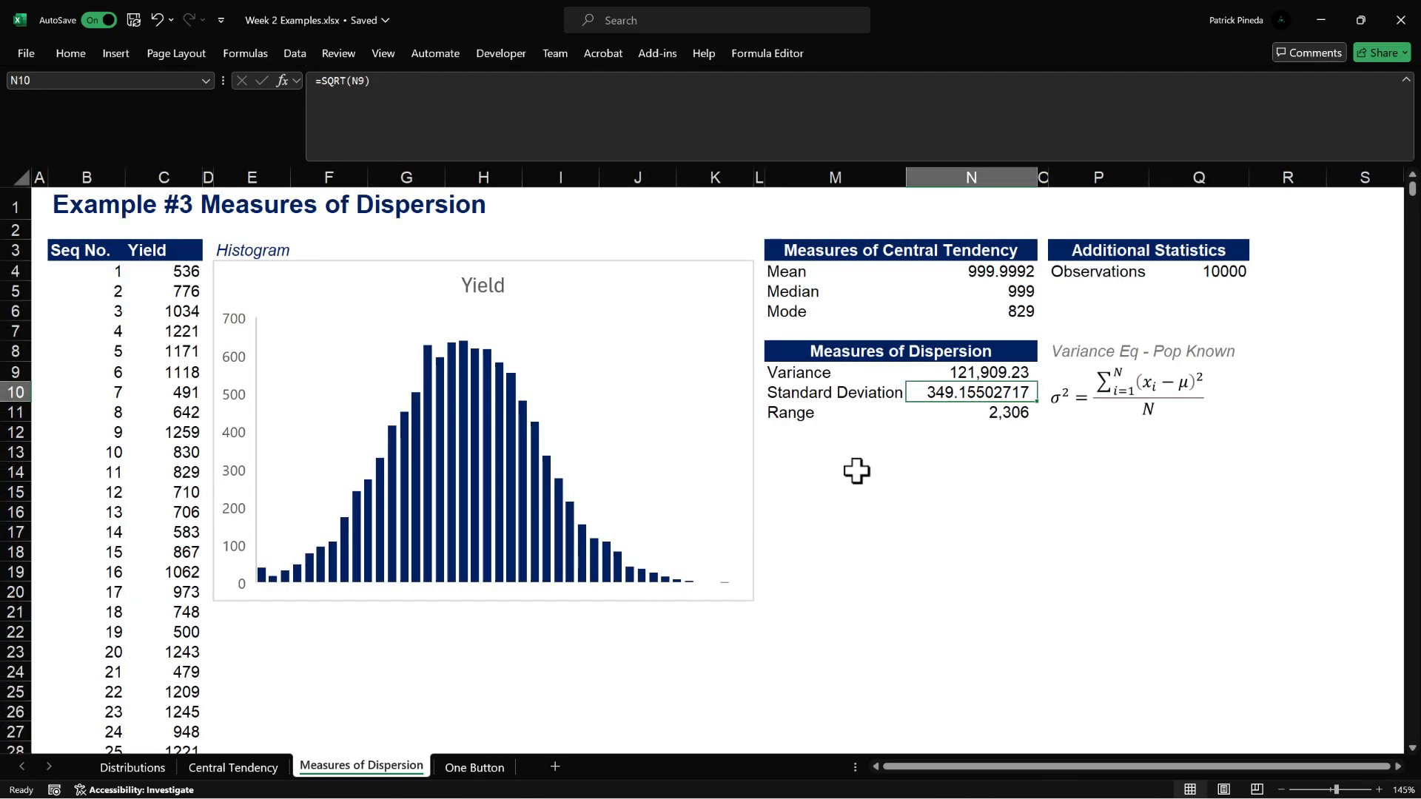
- Display the Variance in N9 on the Measures of Dispersion sheet with four decimal places
click(982, 373)
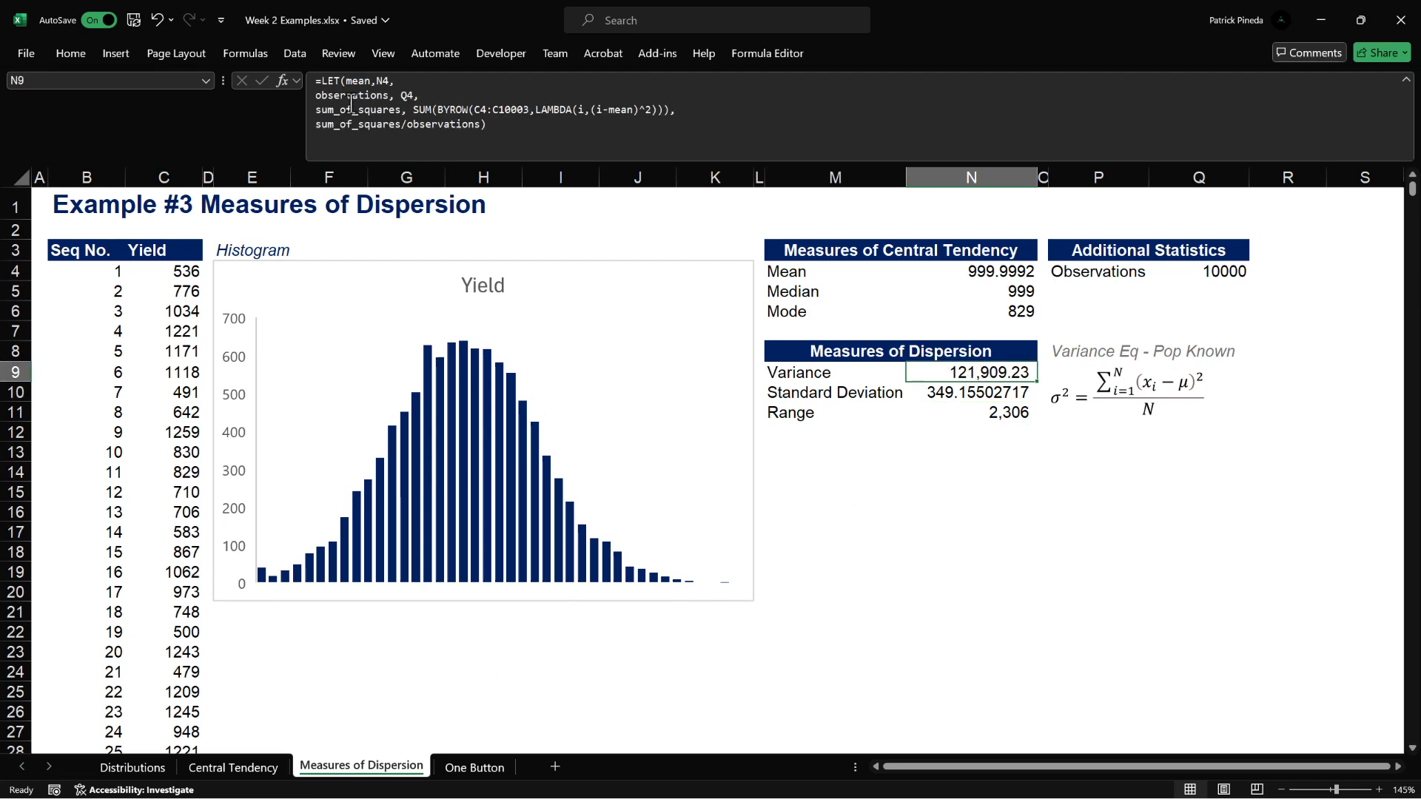
click(85, 51)
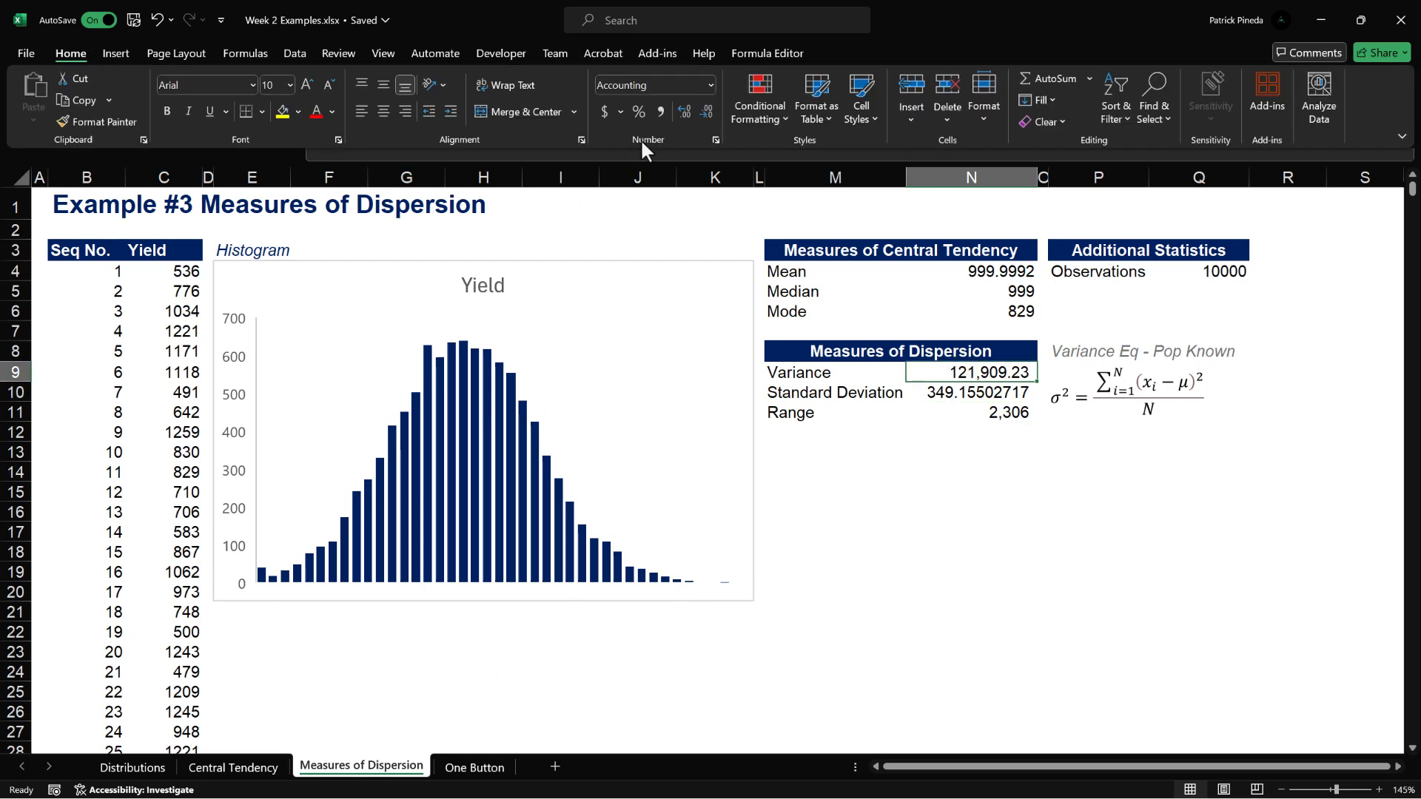
double_click(677, 108)
click(680, 110)
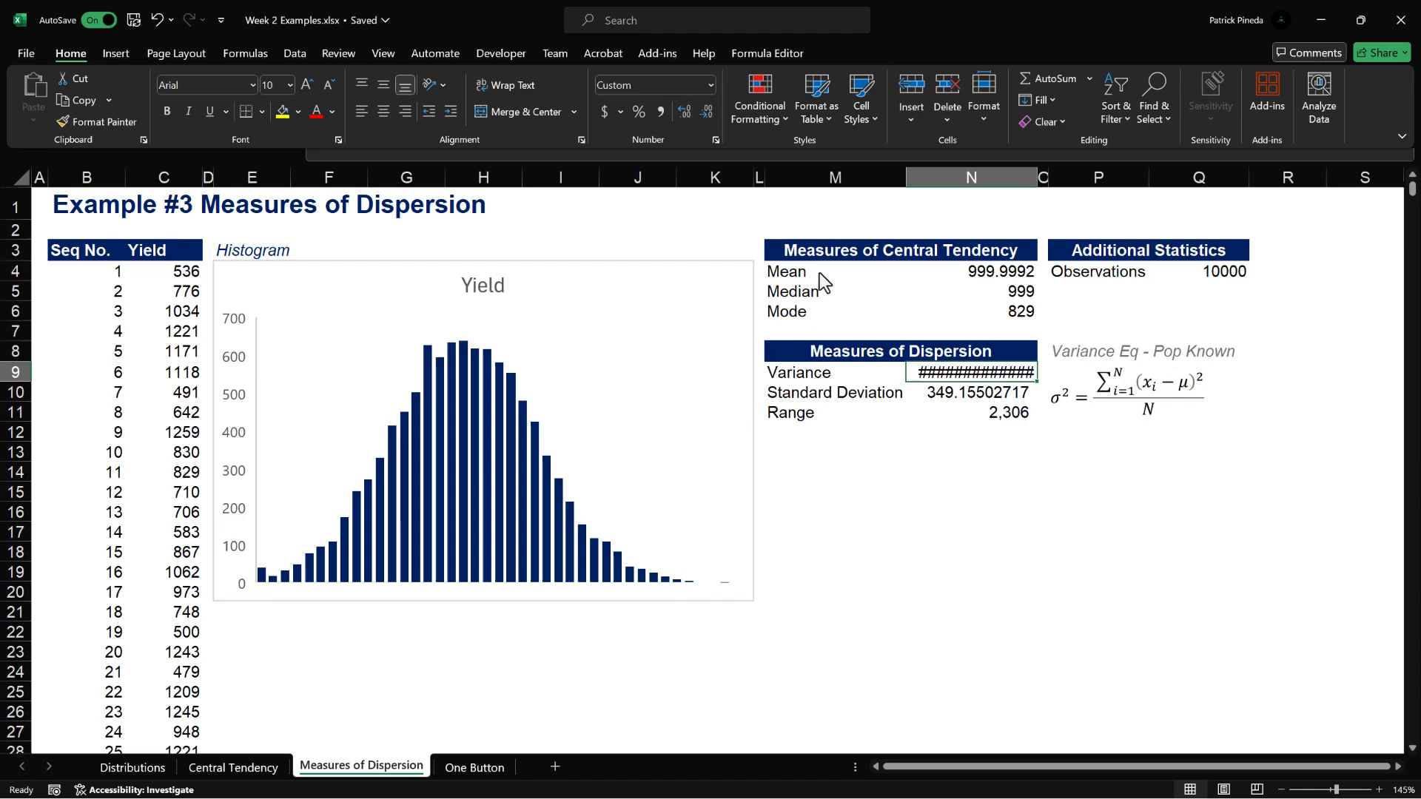
click(702, 119)
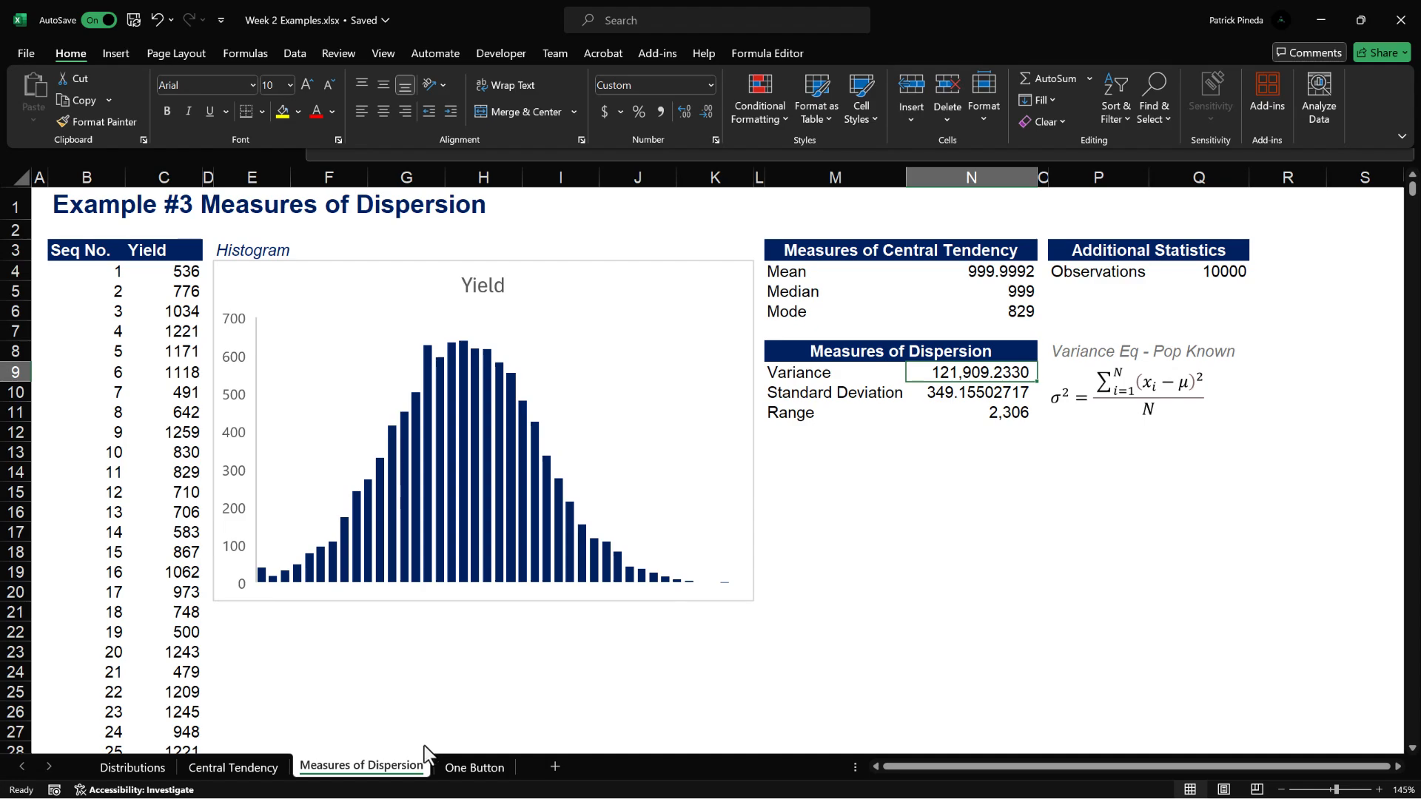
- Compare the Sample Variance and Standard Deviation on the One Button sheet with the variance and deviation on the Measures of Dispersion sheet
click(448, 765)
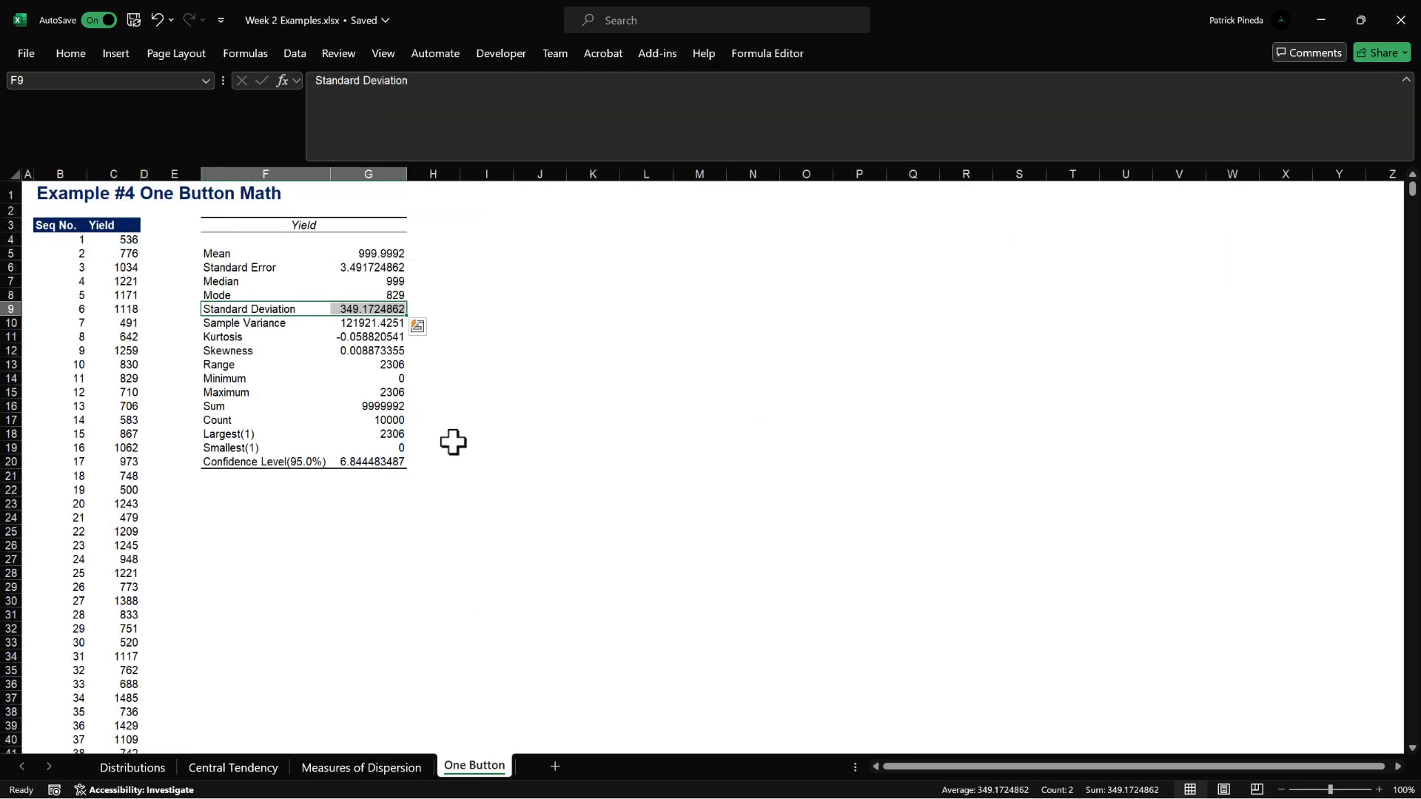
click(383, 323)
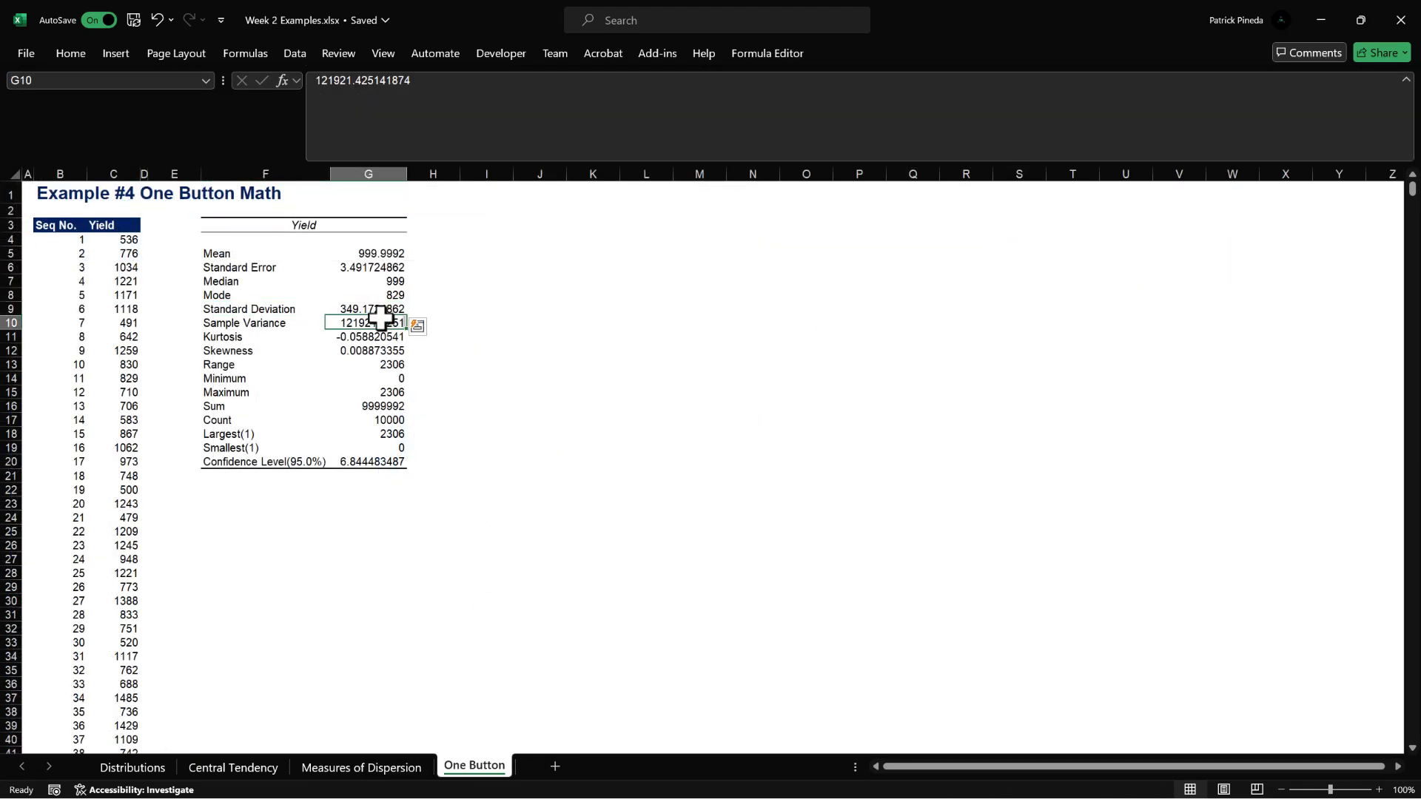
click(354, 766)
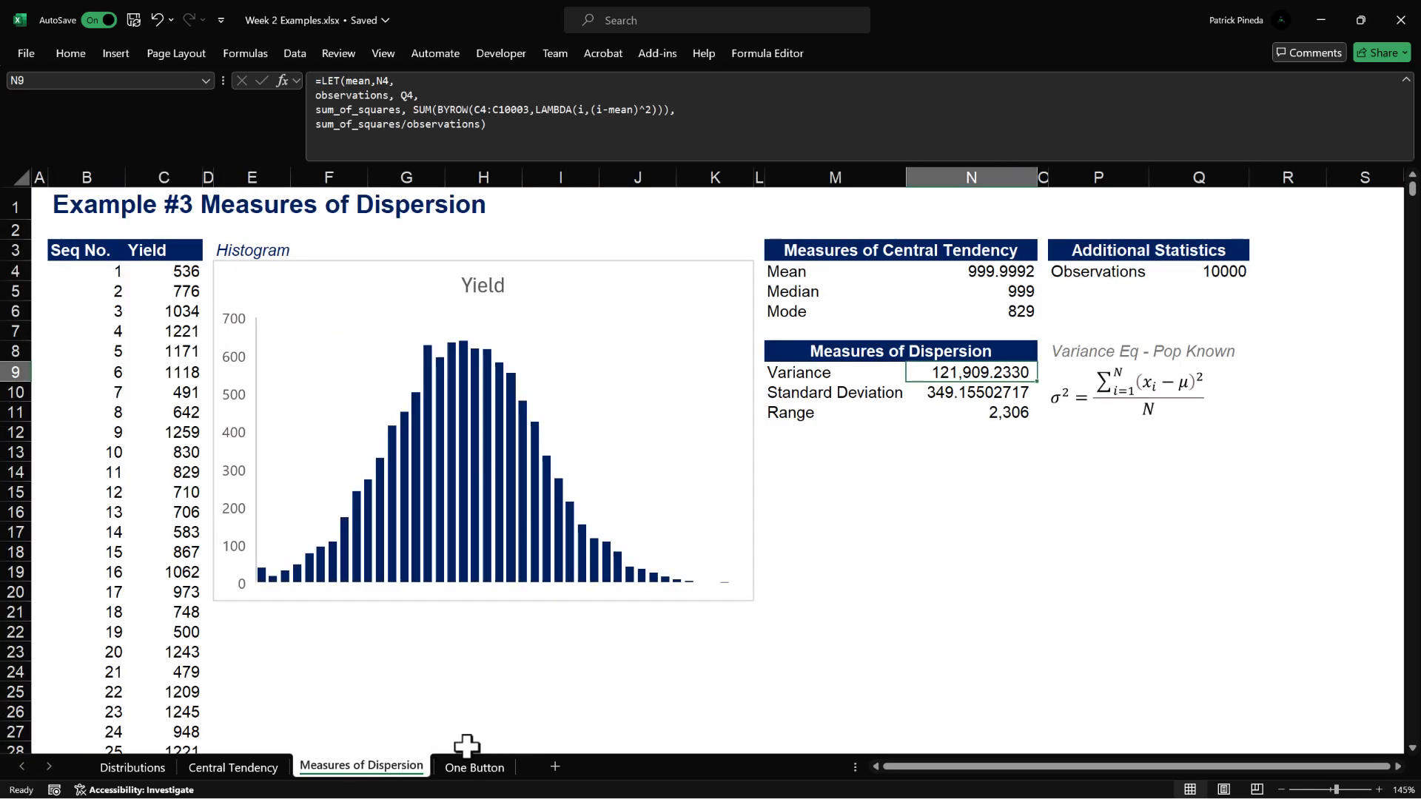
click(488, 772)
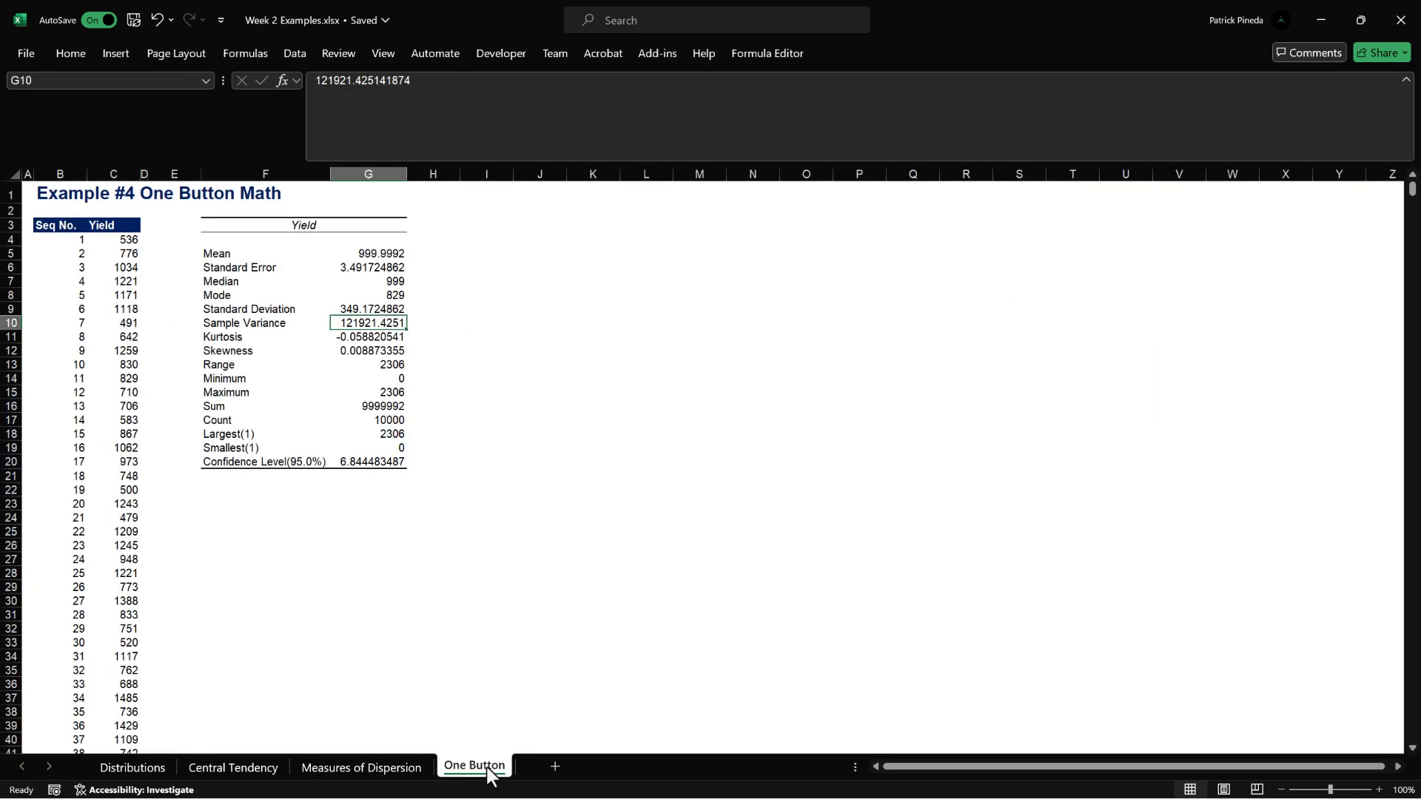
click(362, 306)
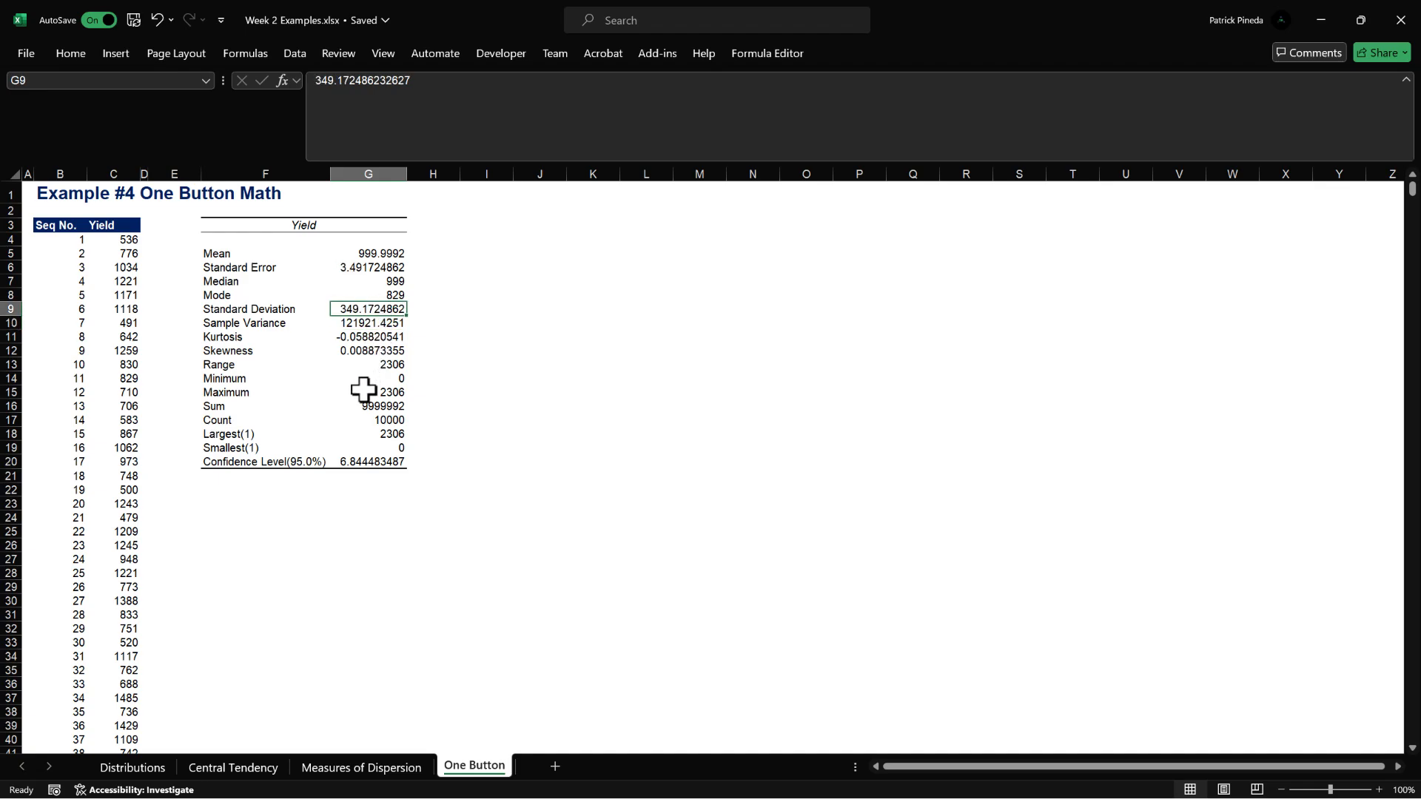
click(373, 324)
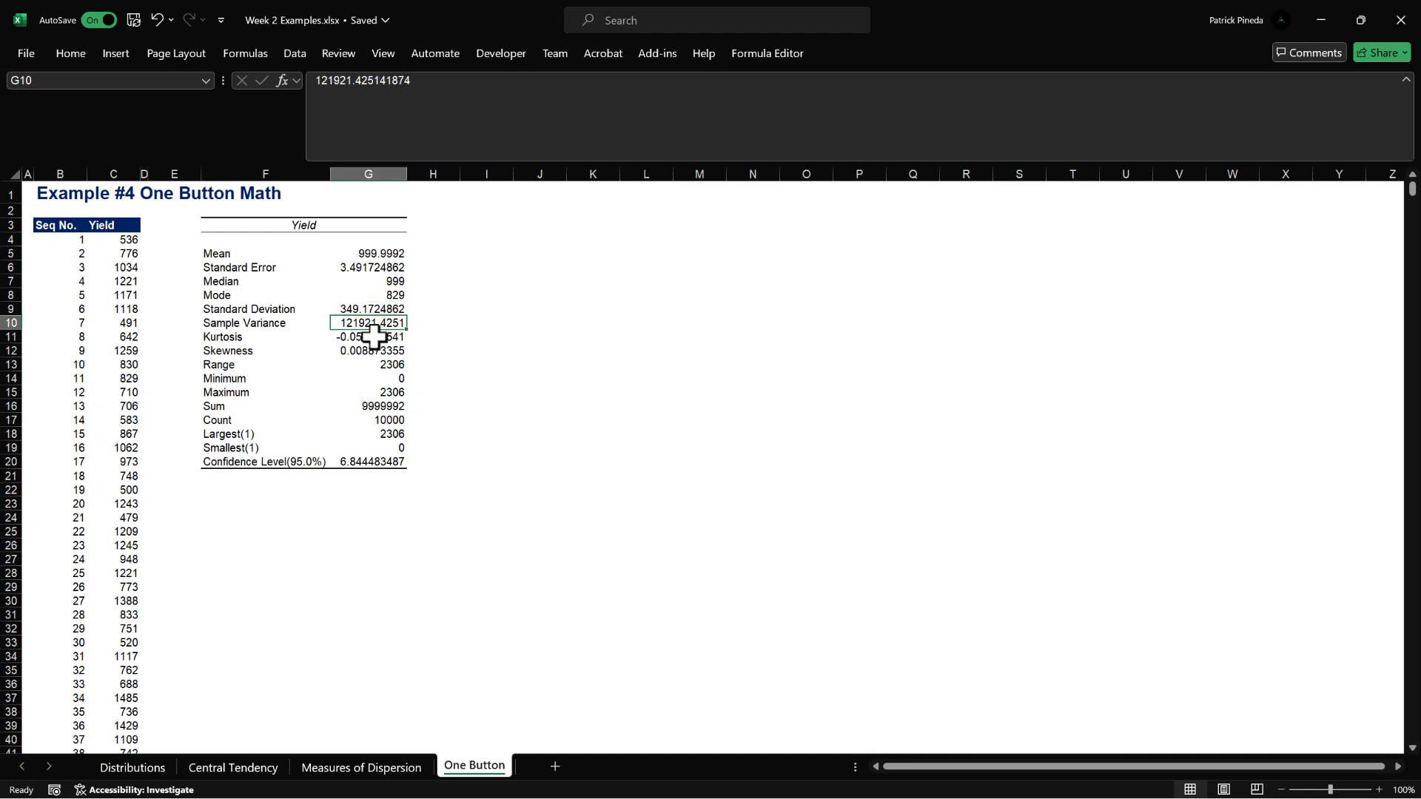